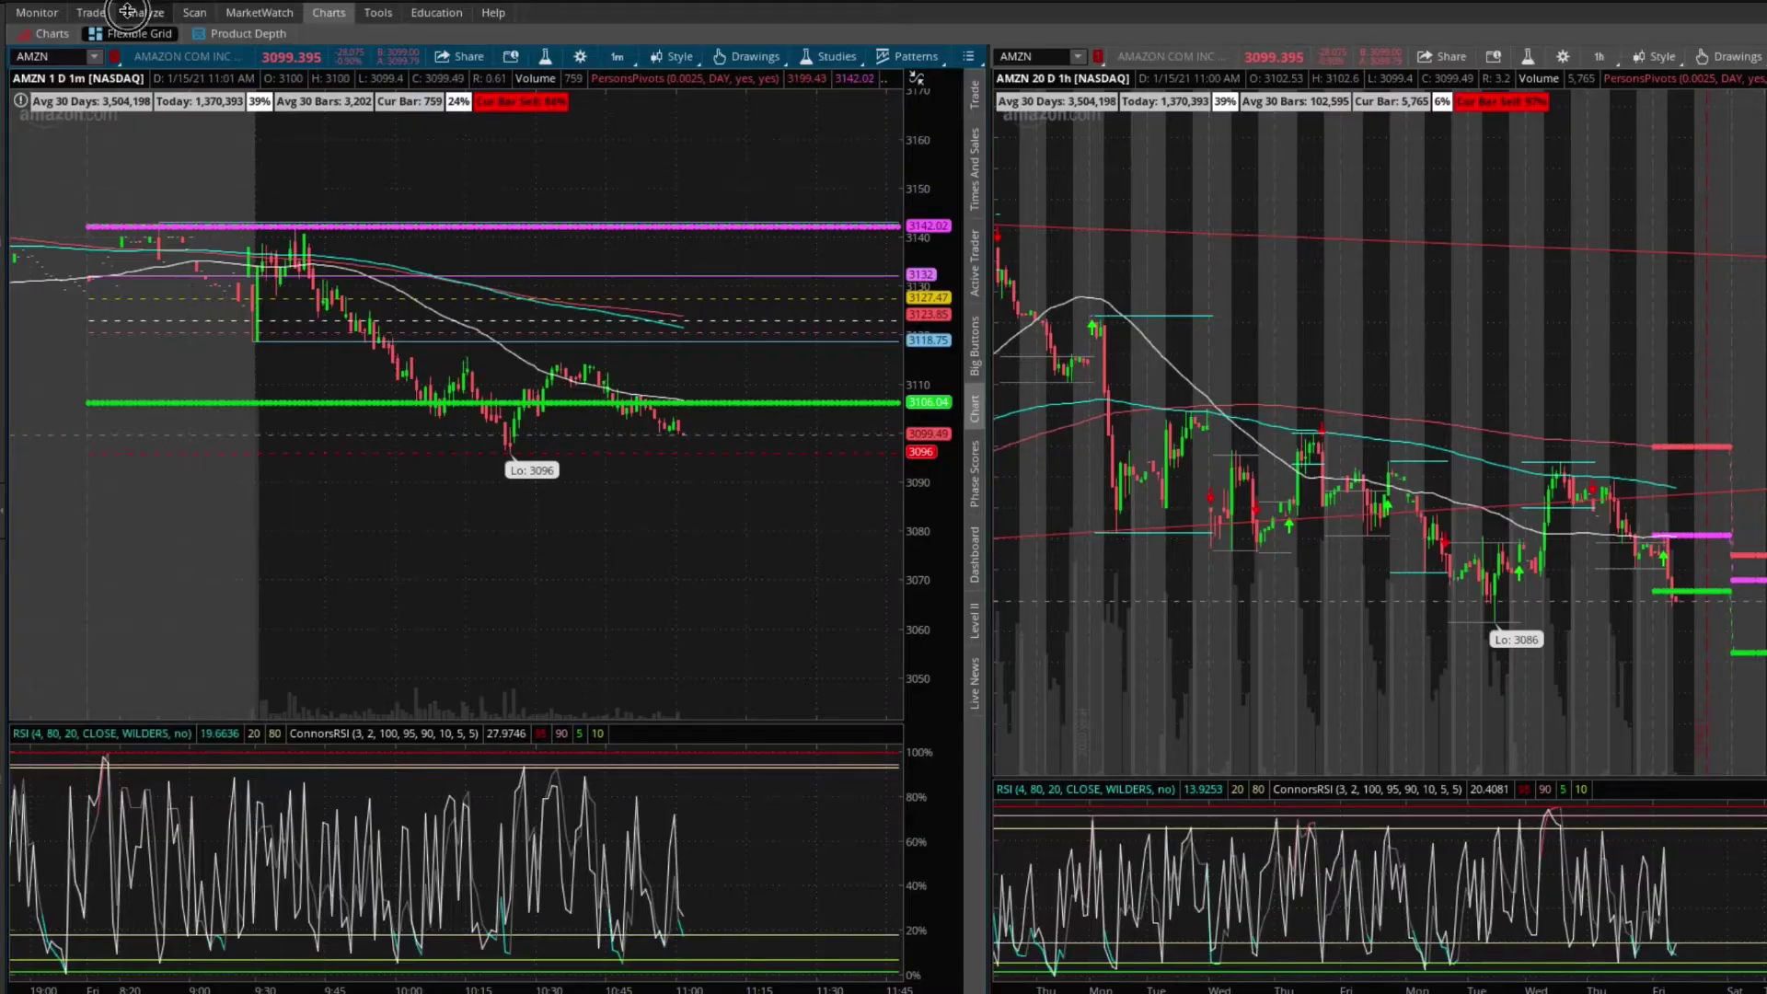
- Uncheck the second SINGLE and long 3110 put rows, leaving the 3100/3105 spread (+650/-1350), then view Charts
{"action": "left_click", "coordinate": [128, 11]}
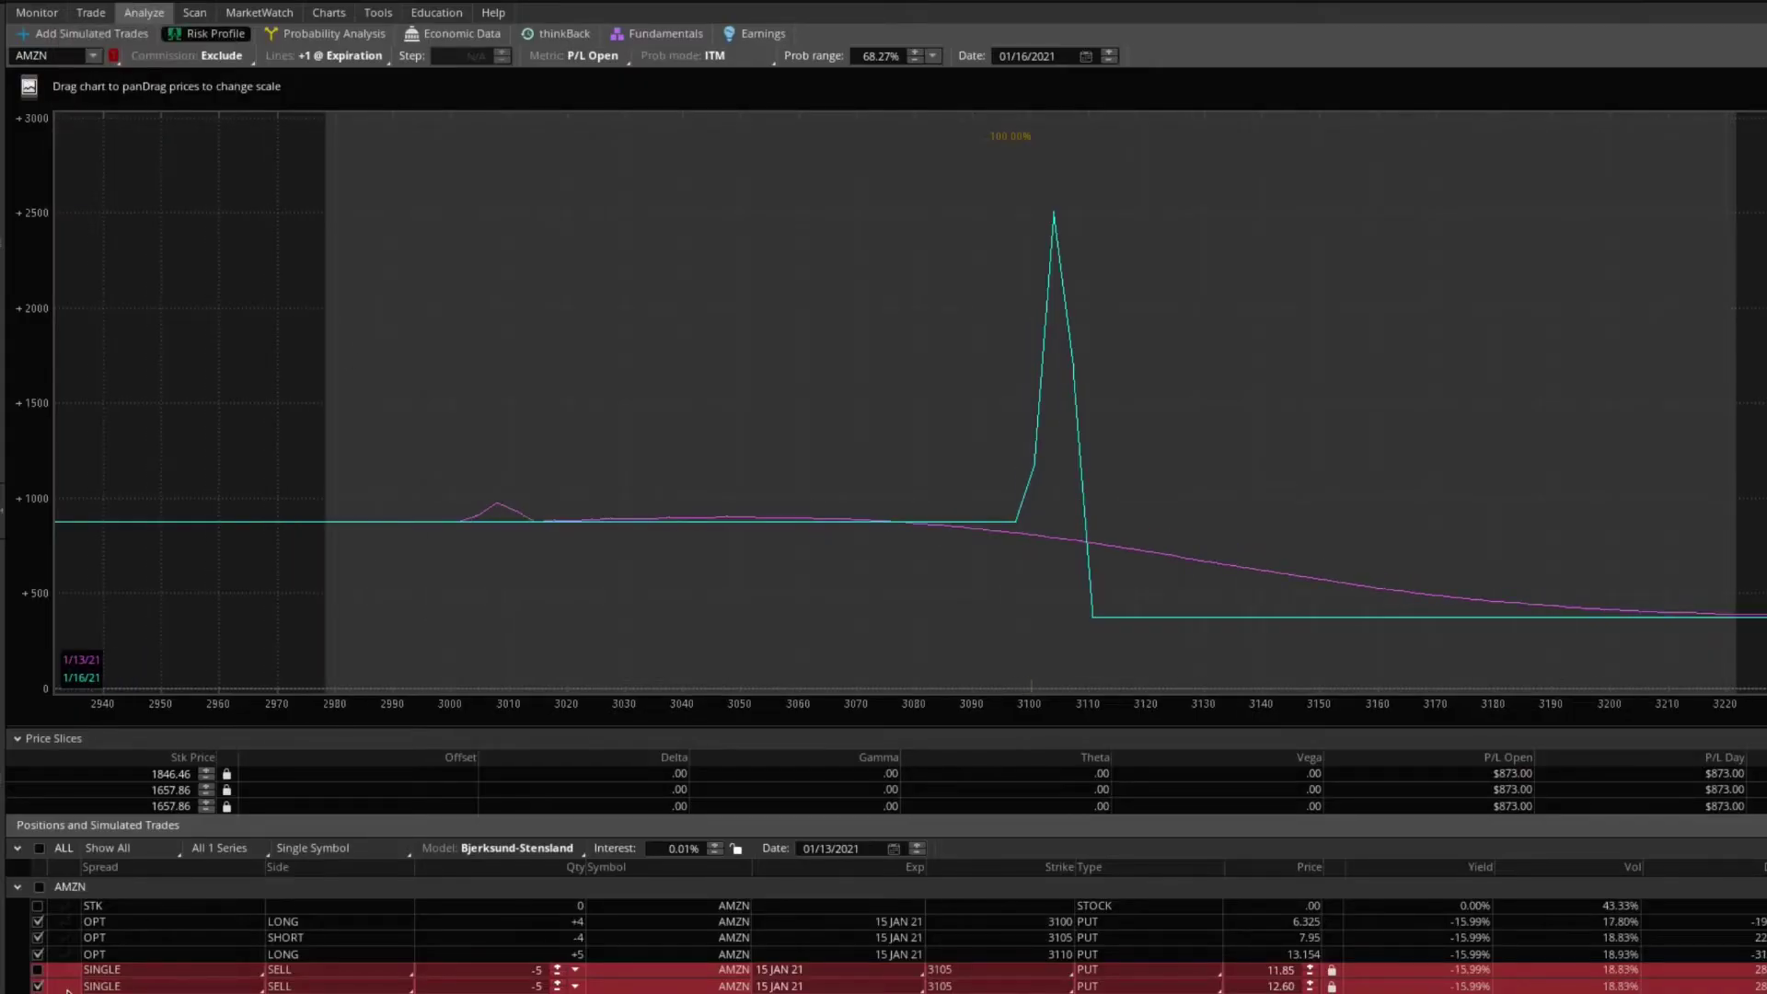
{"action": "left_click", "coordinate": [38, 985]}
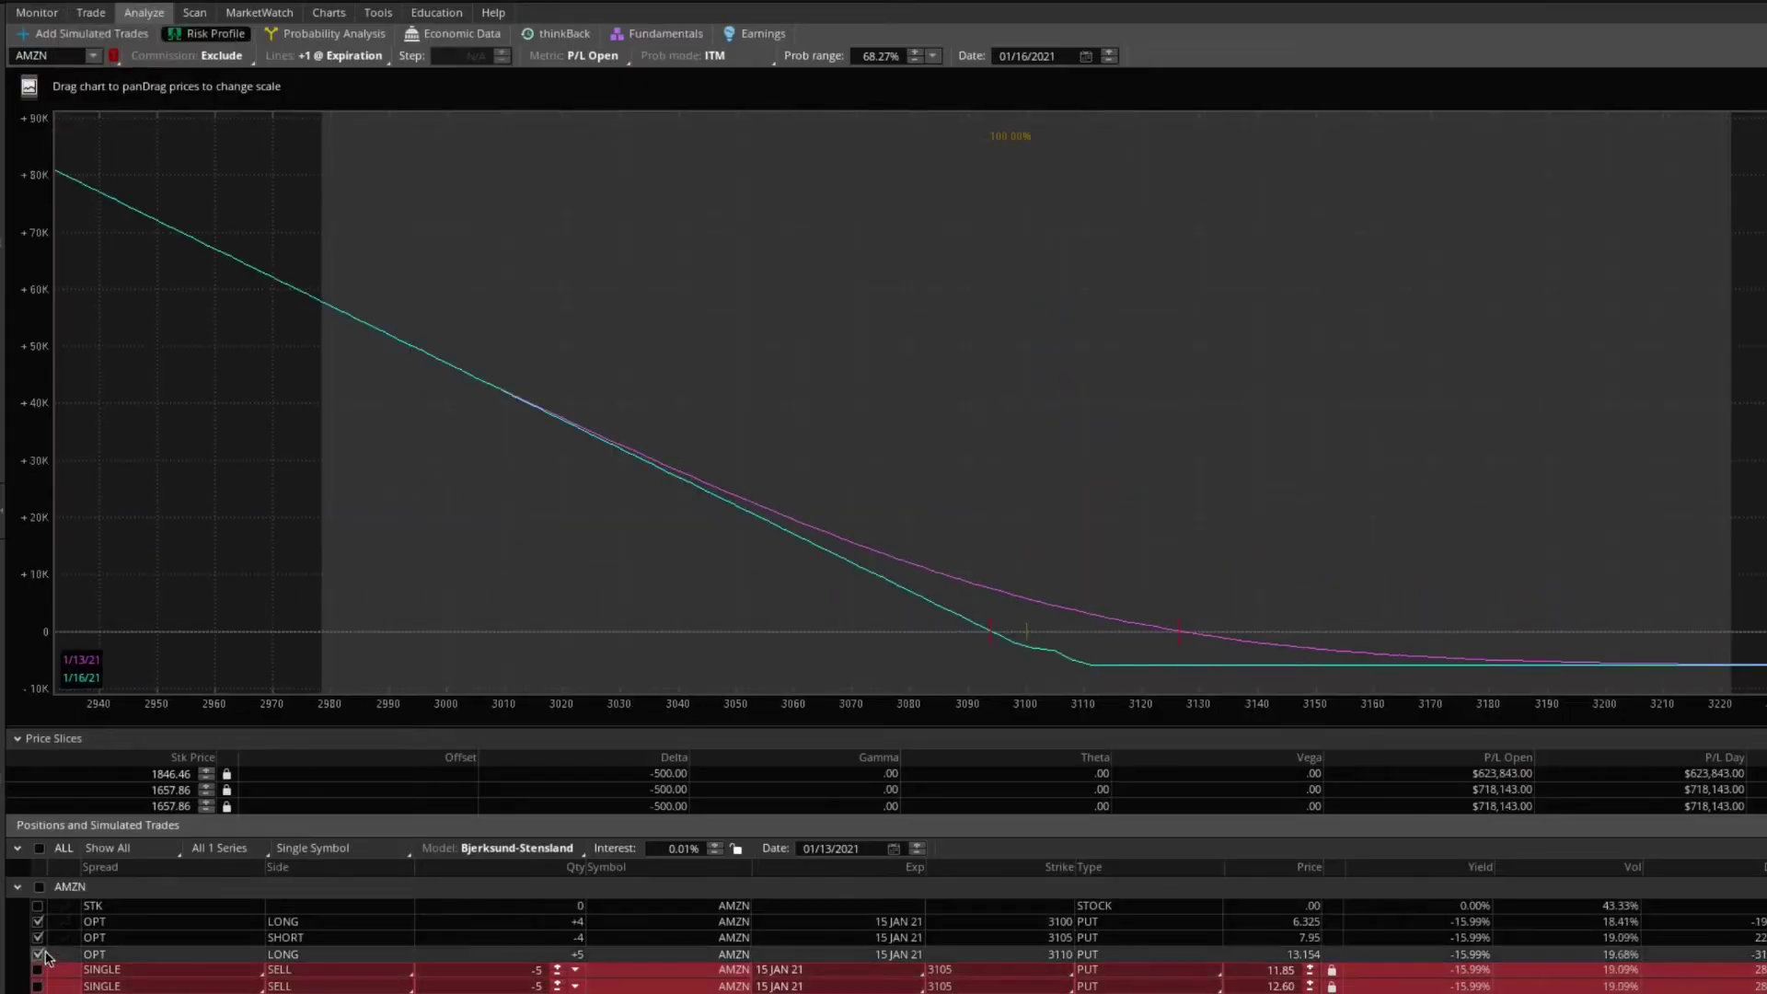
{"action": "left_click", "coordinate": [38, 954]}
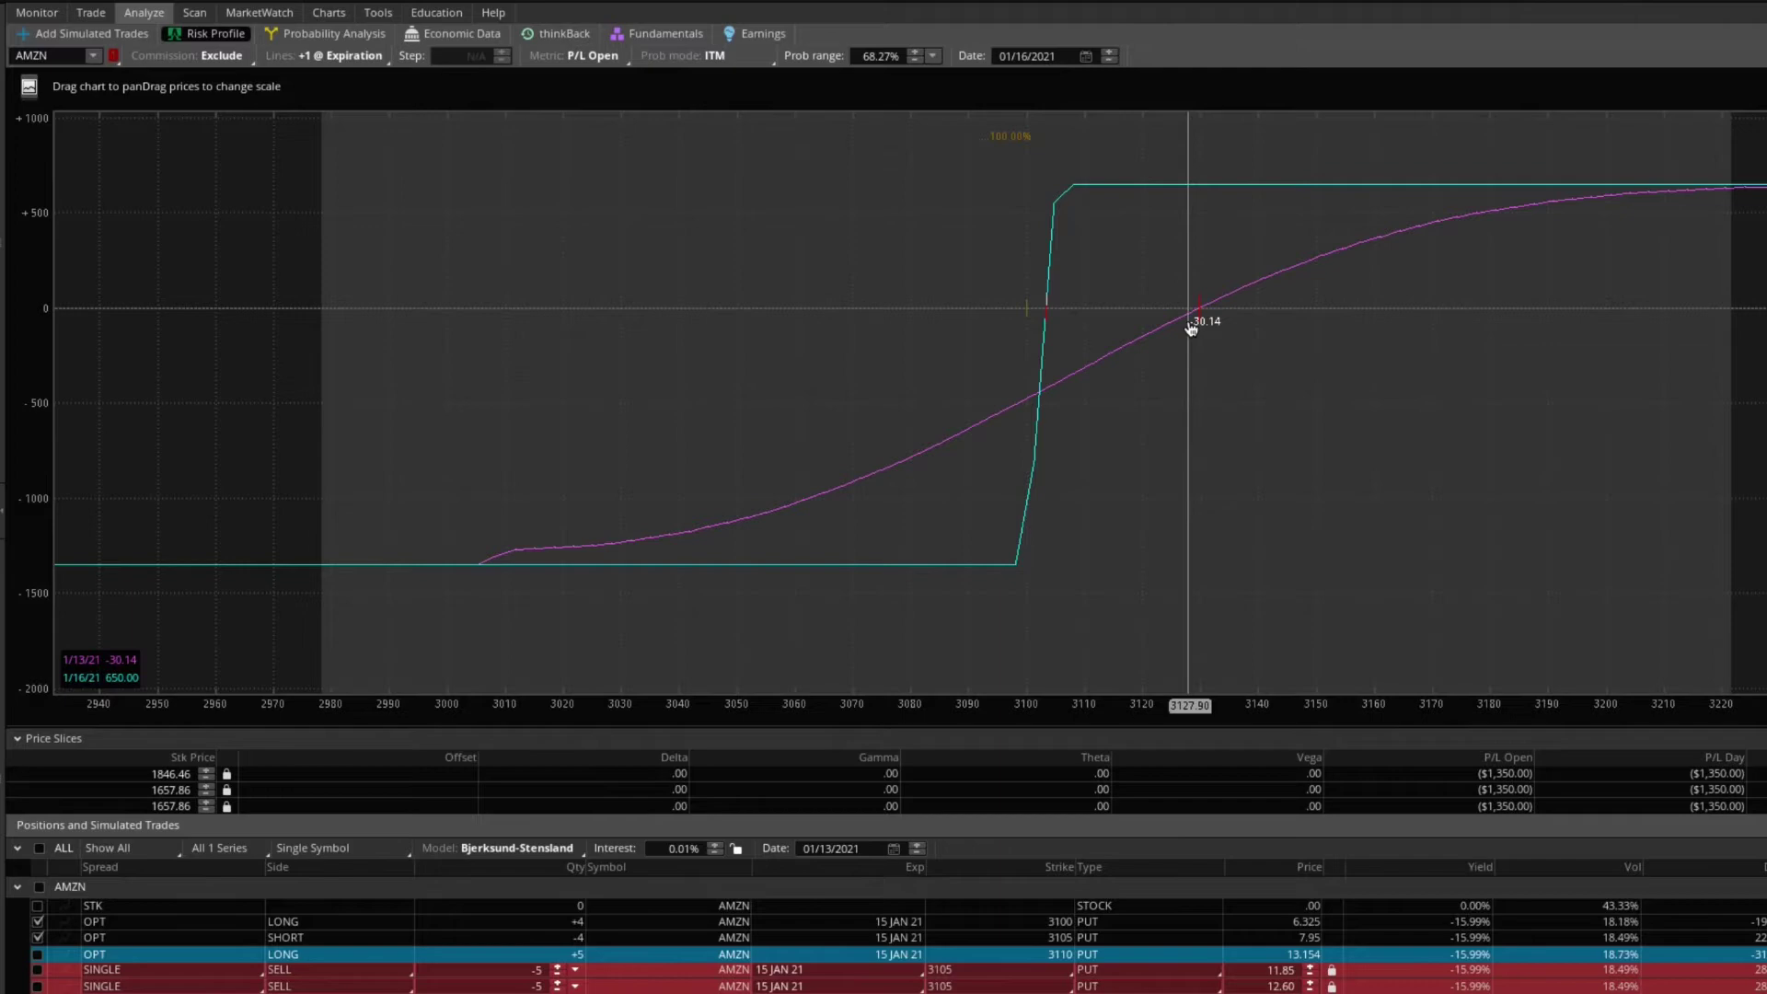
{"action": "left_click", "coordinate": [341, 15]}
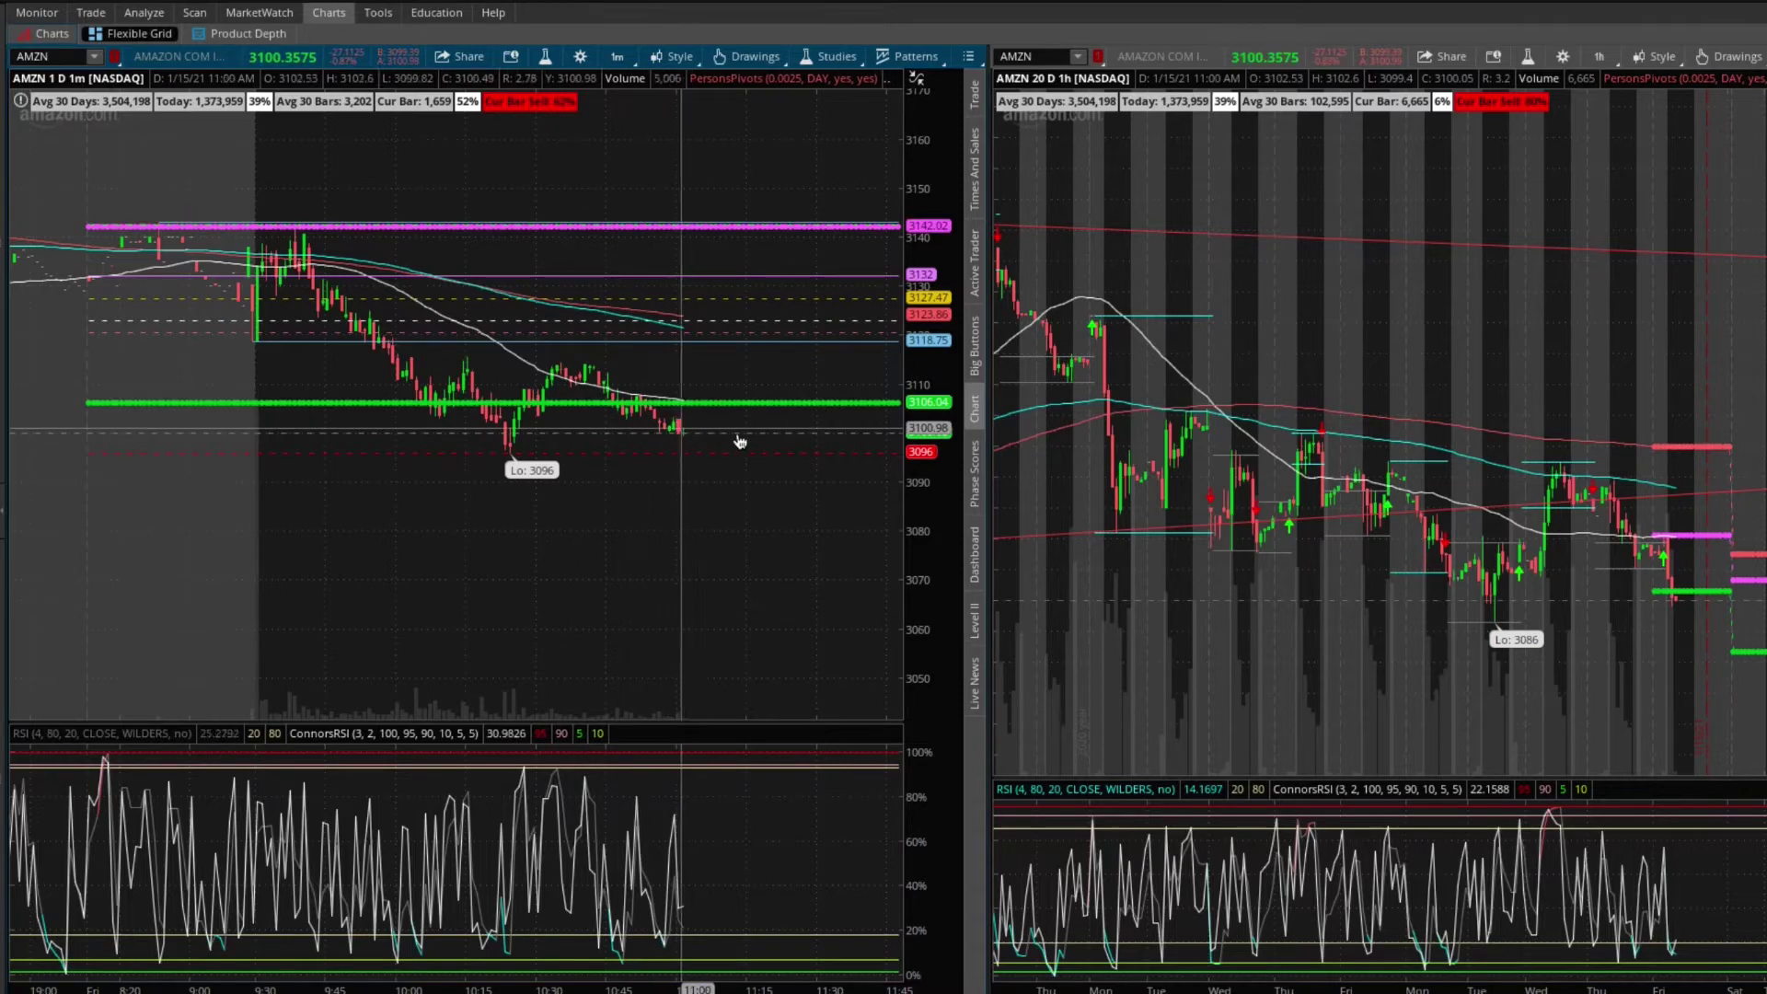
- Check the Trade option chain, then return to the 3100/3105 put spread's risk profile
{"action": "left_click", "coordinate": [91, 13]}
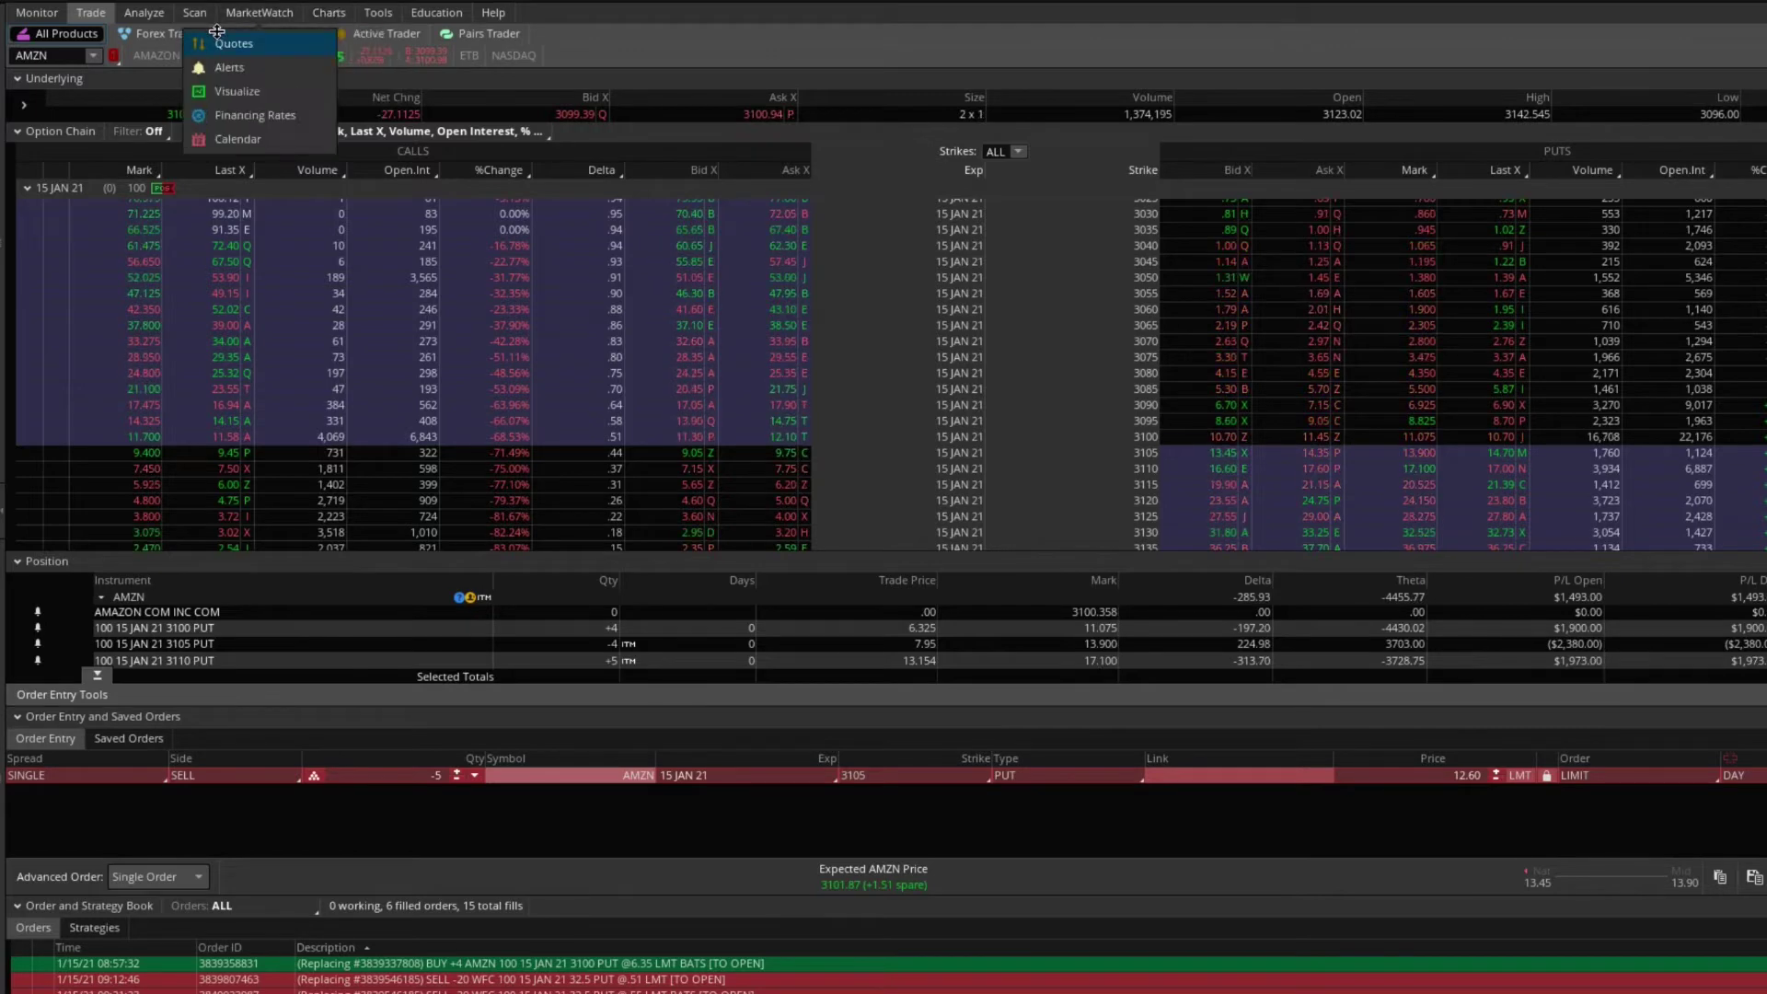
{"action": "left_click", "coordinate": [147, 13]}
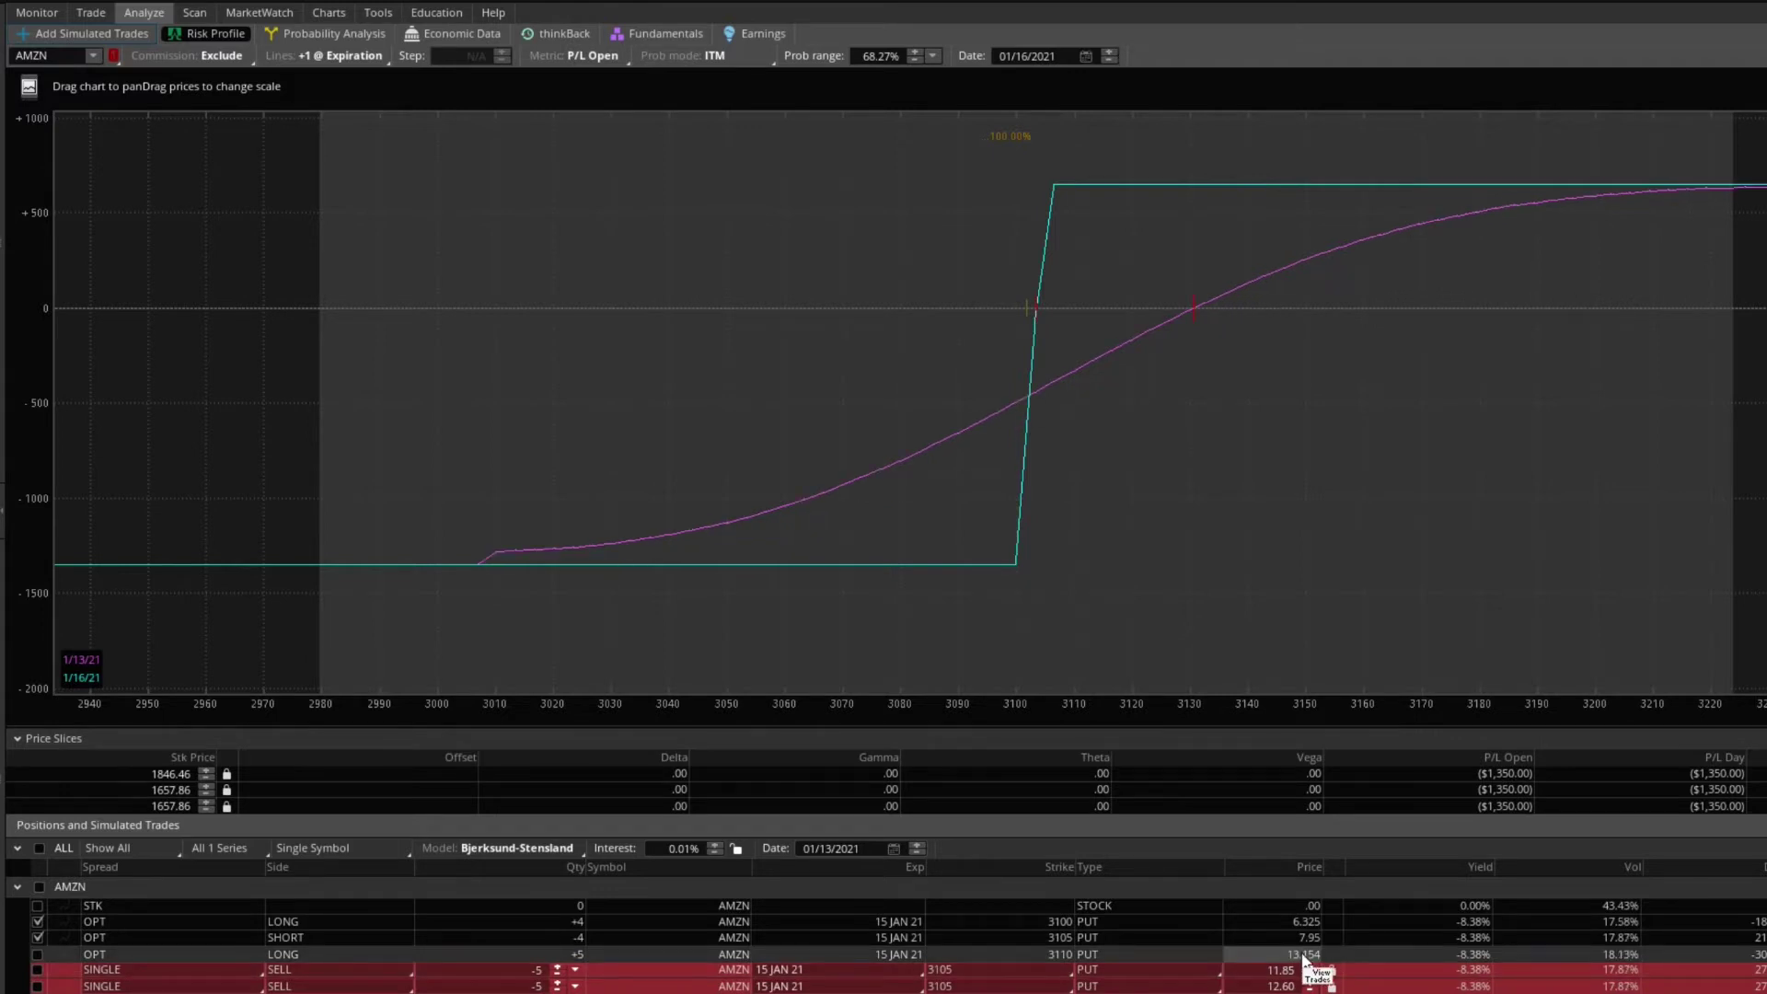
{"action": "left_click", "coordinate": [328, 13]}
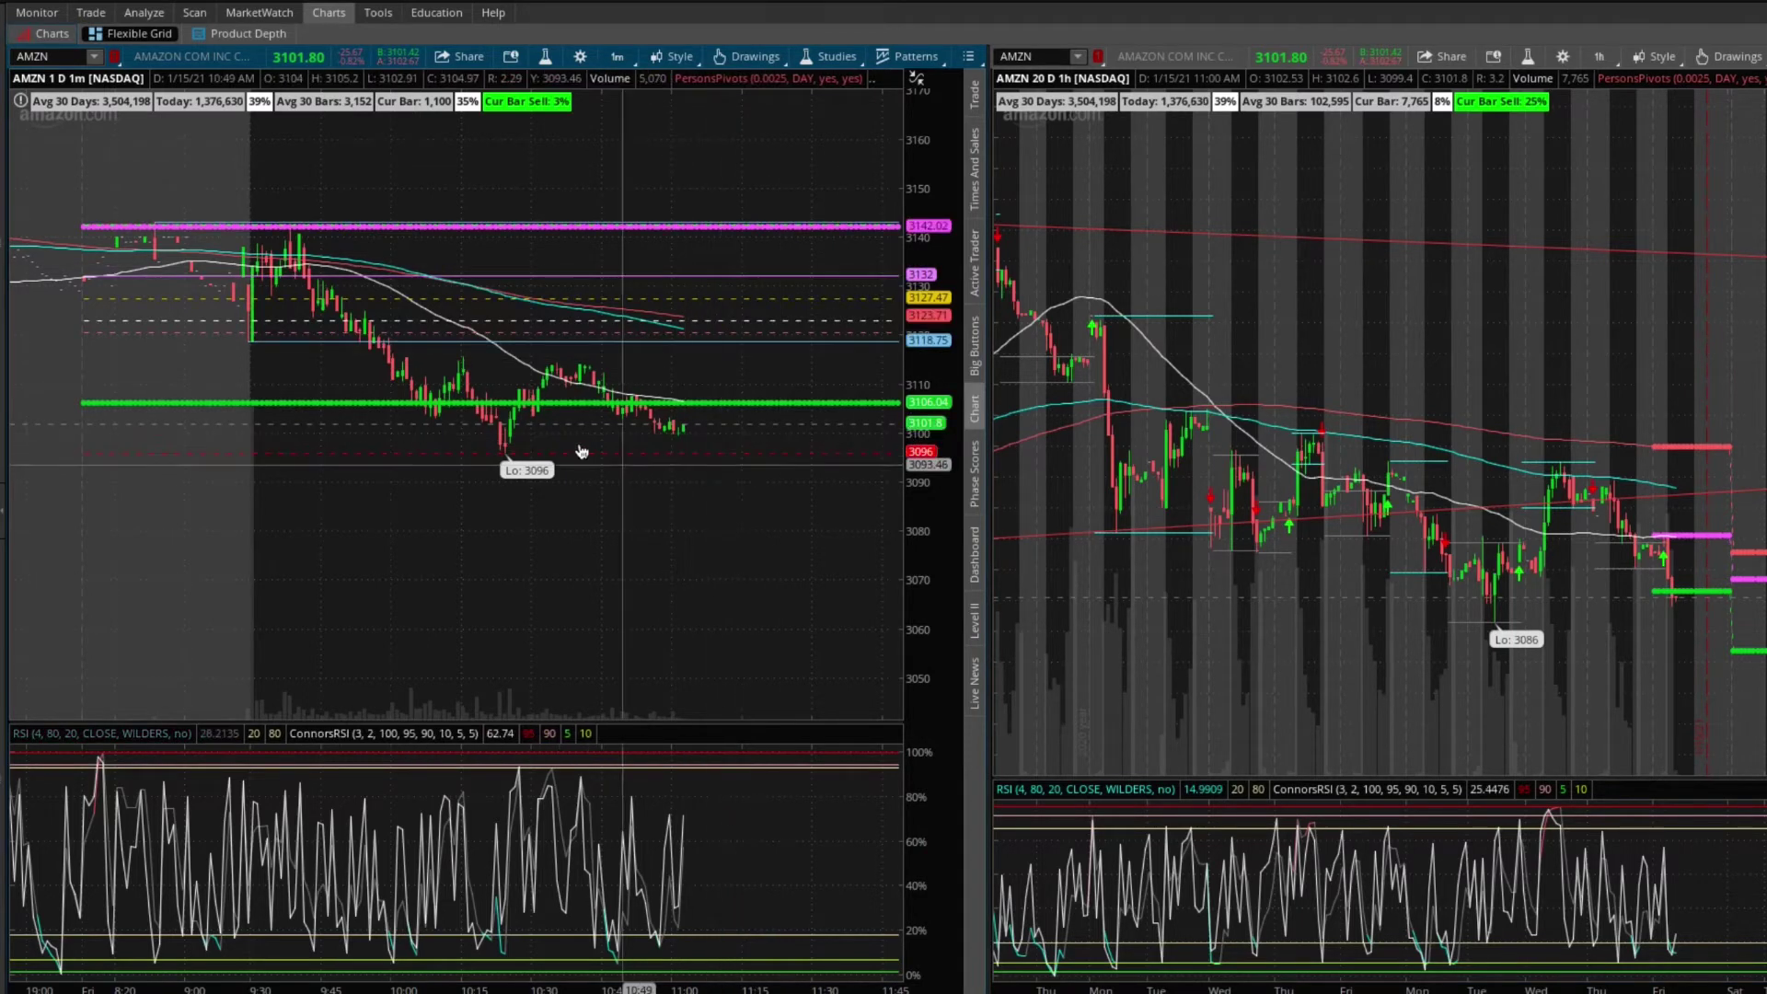
{"action": "left_click", "coordinate": [101, 11]}
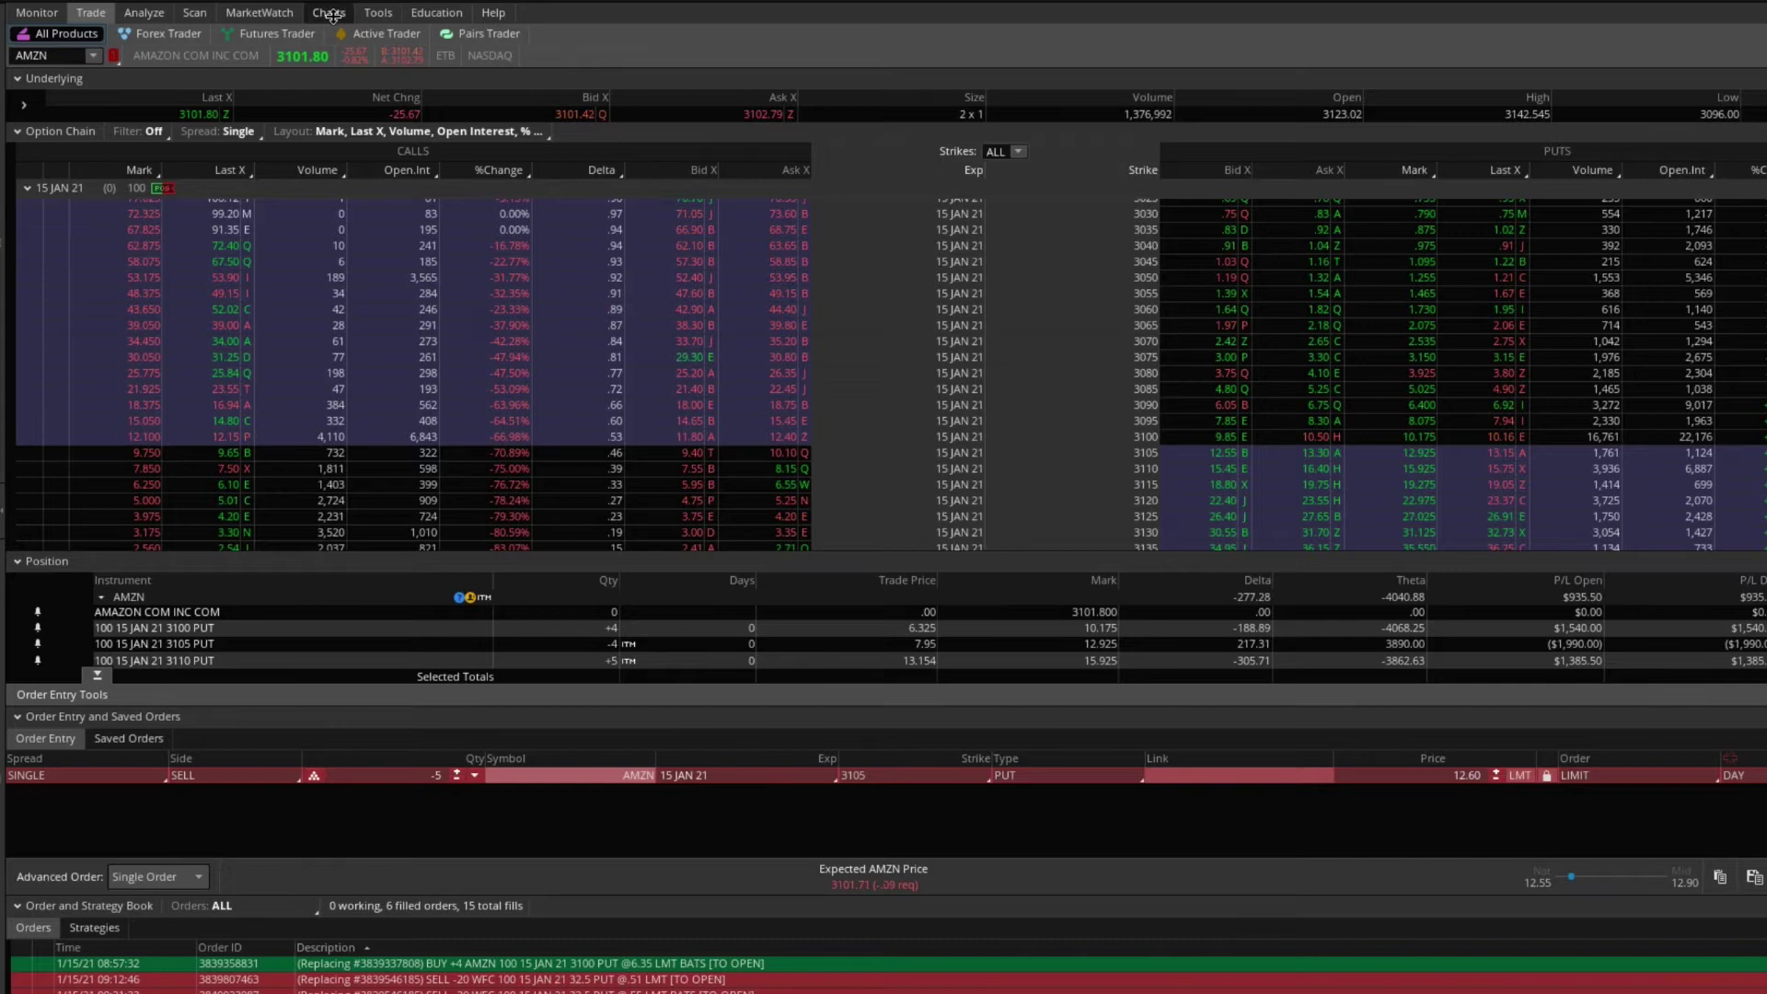
{"action": "mouse_move", "coordinate": [340, 11]}
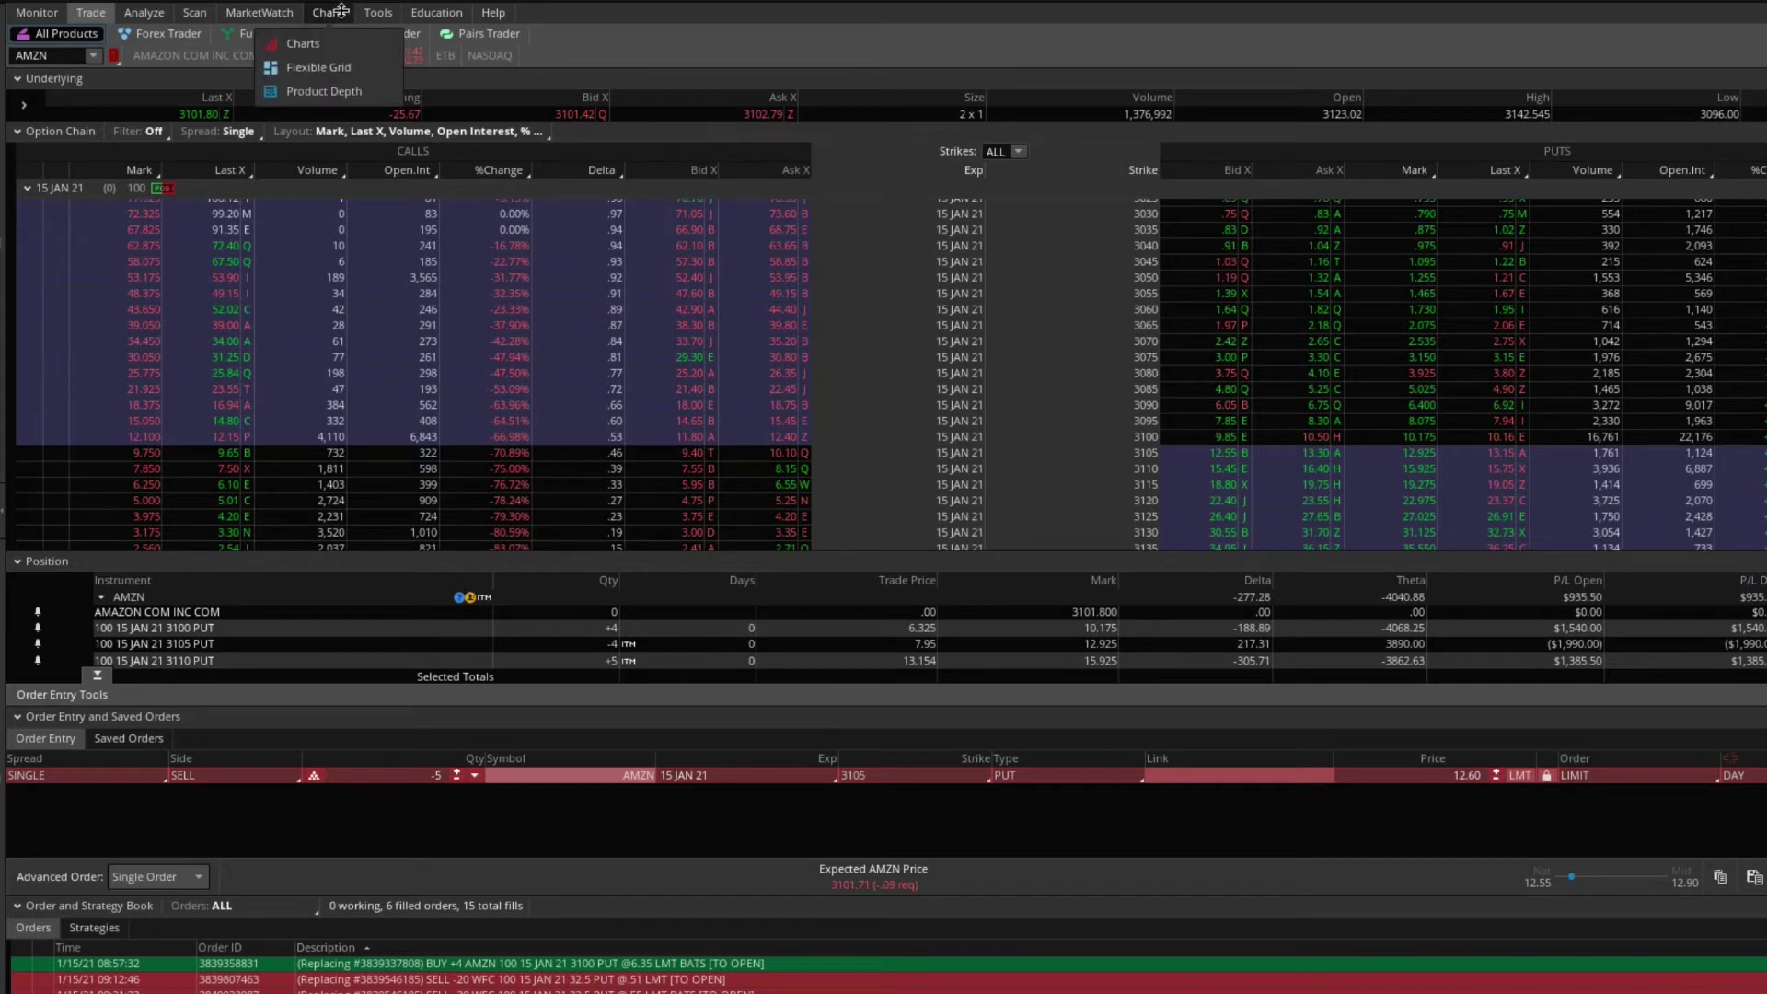
{"action": "left_click", "coordinate": [152, 13]}
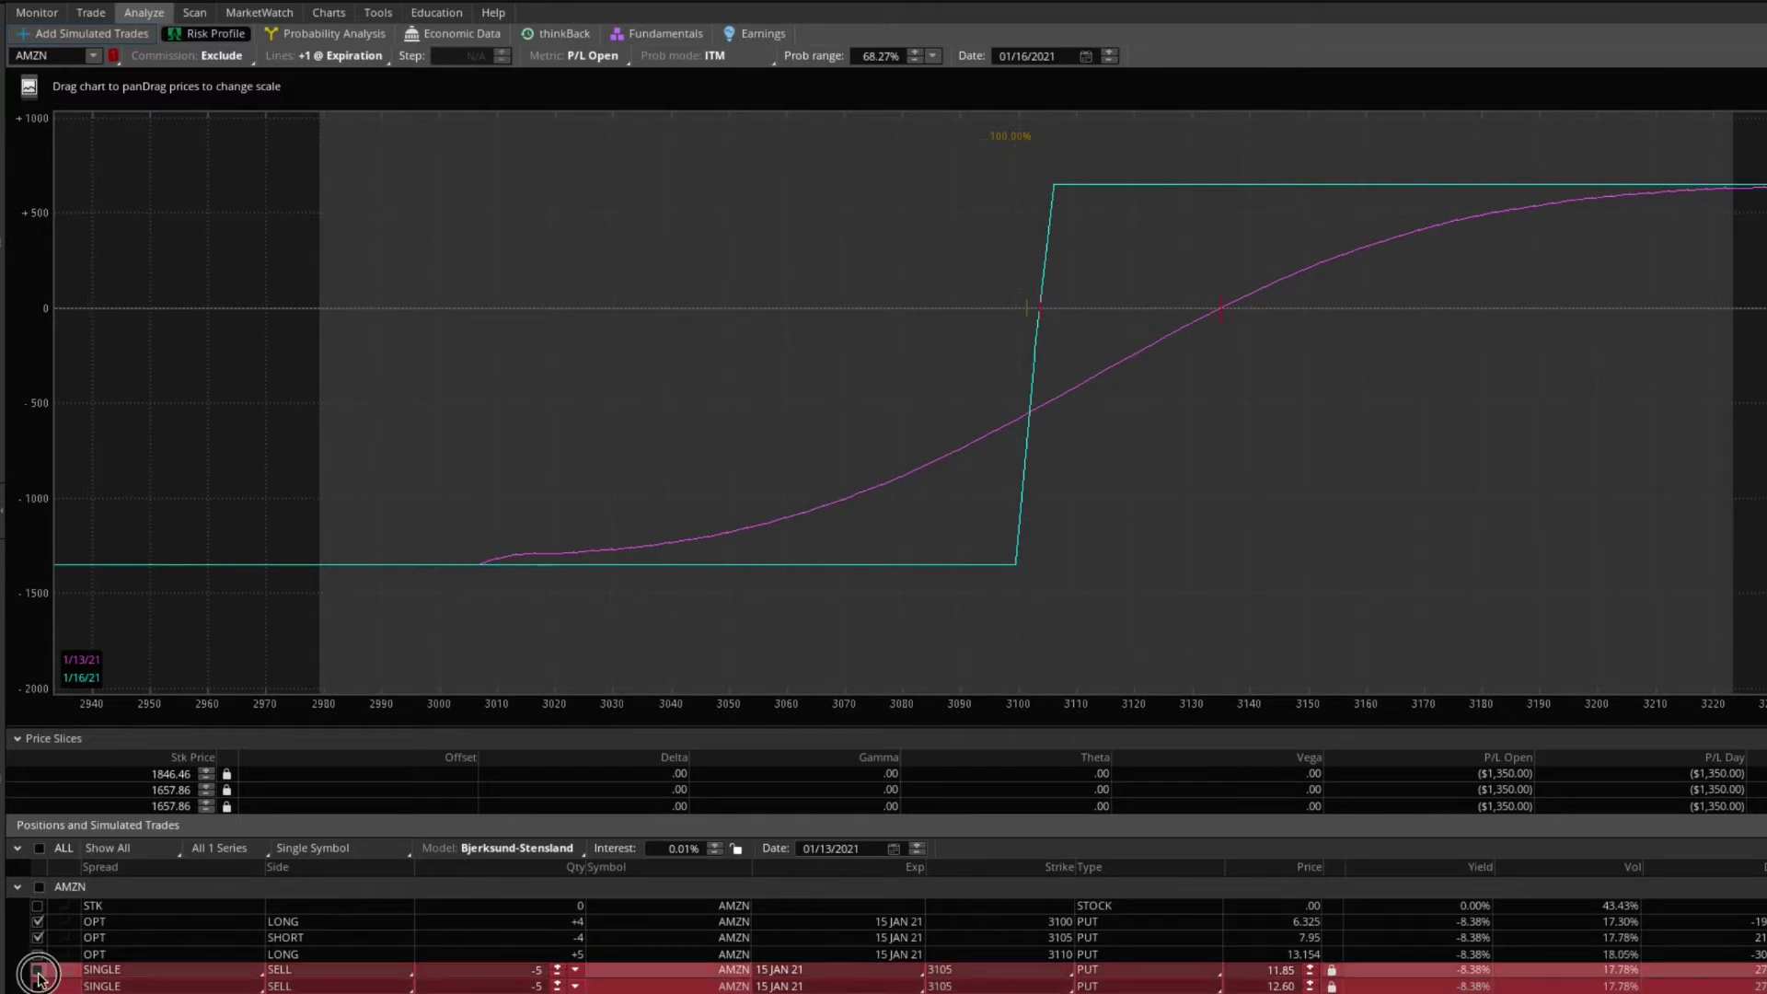
- Include the long 3110 puts and the first simulated 3105 put sale, forming a butterfly near 3105
{"action": "left_click", "coordinate": [38, 971]}
{"action": "left_click", "coordinate": [38, 956]}
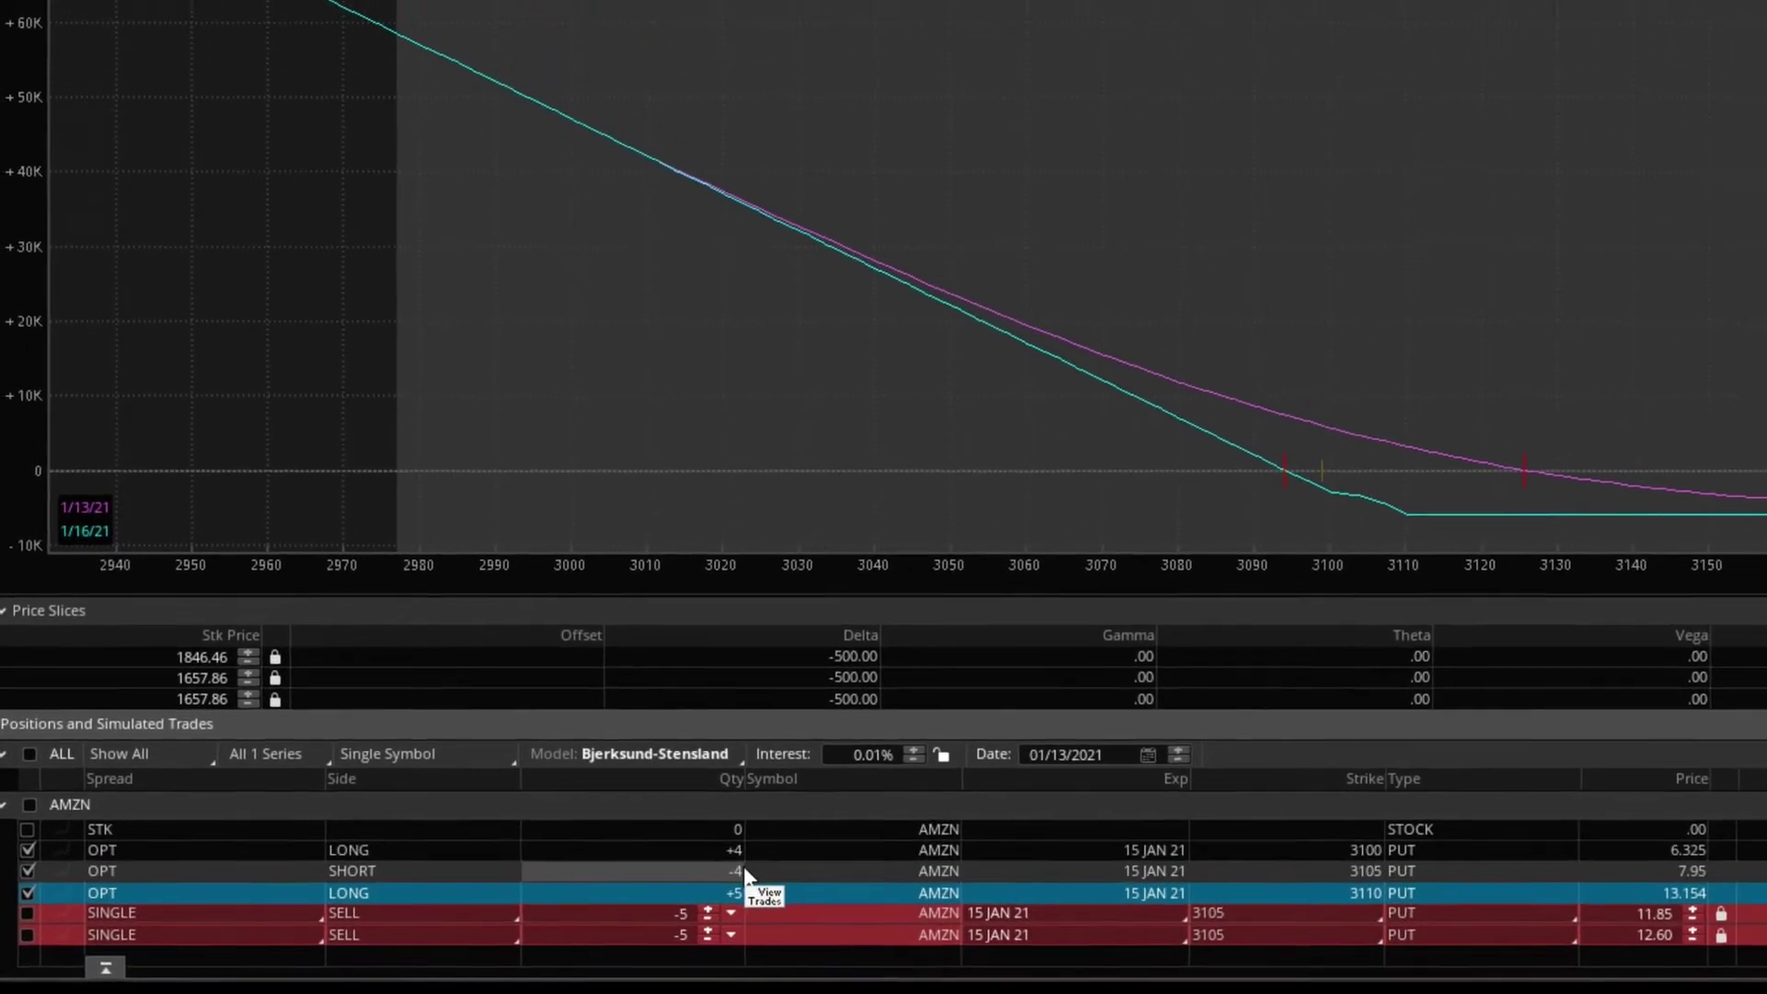
{"action": "left_click", "coordinate": [31, 919]}
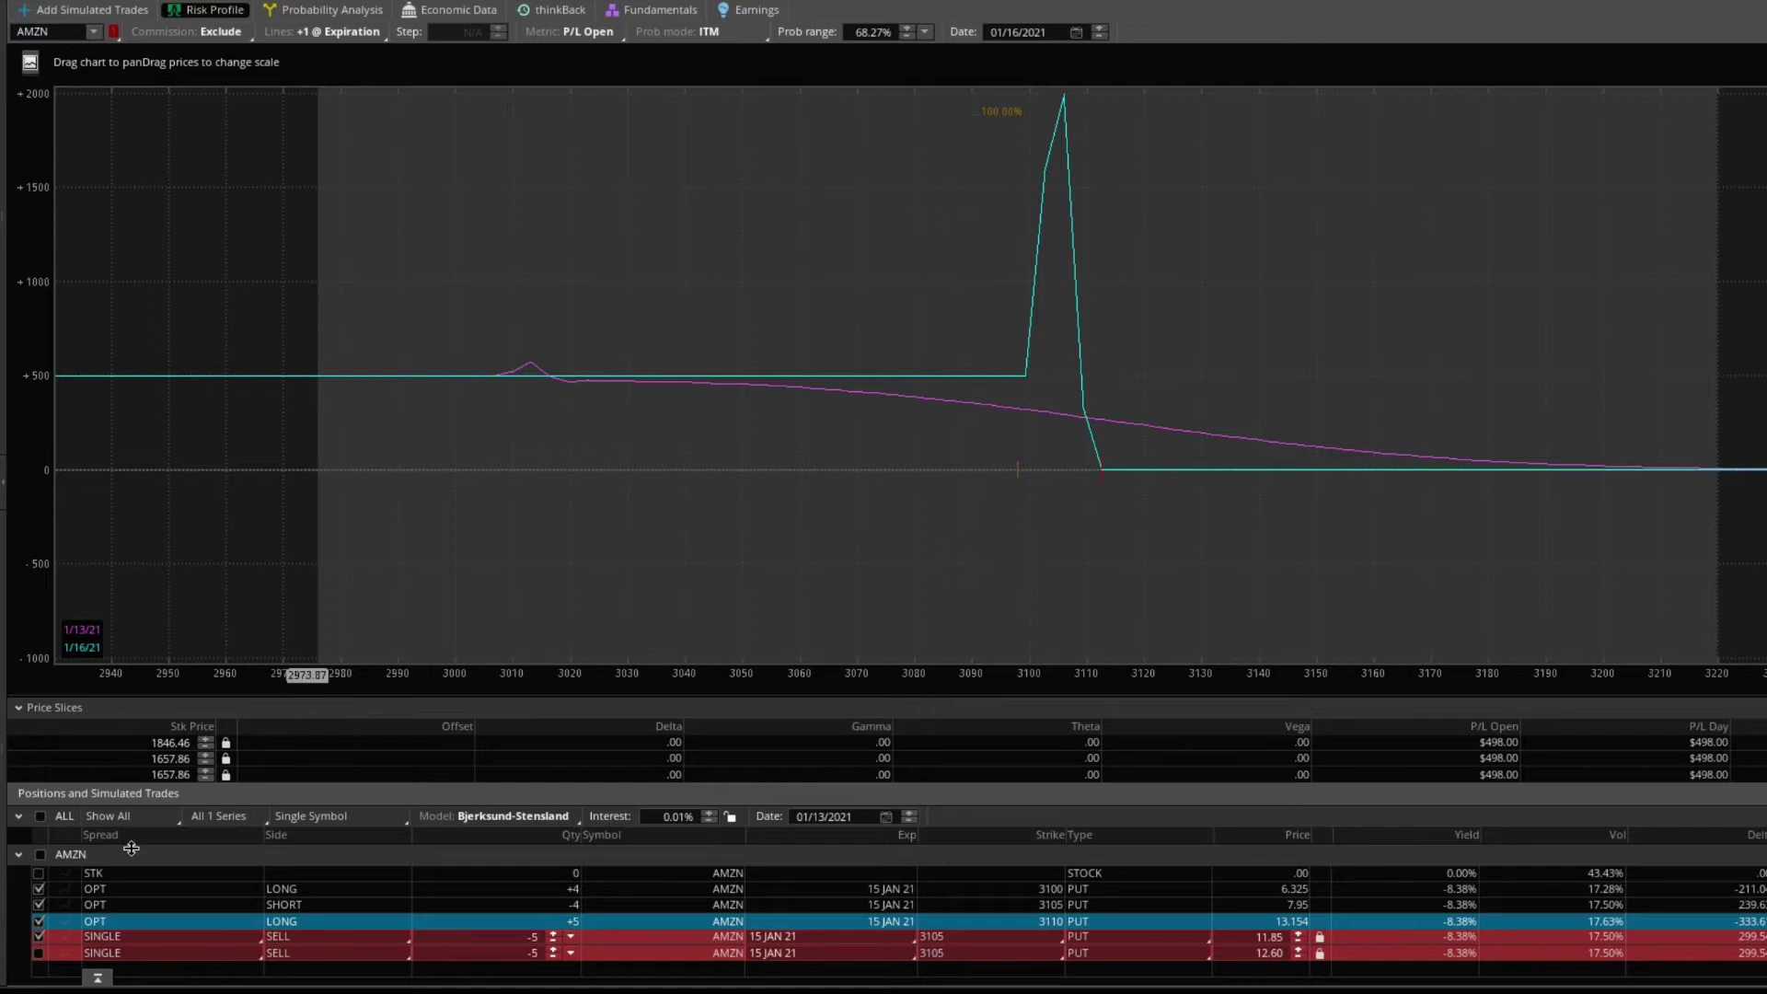
- Swap to the second simulated 3105 put sale at 12.60, raising P/L Open to $873, then show Charts
{"action": "left_click", "coordinate": [39, 936]}
{"action": "left_click", "coordinate": [39, 952]}
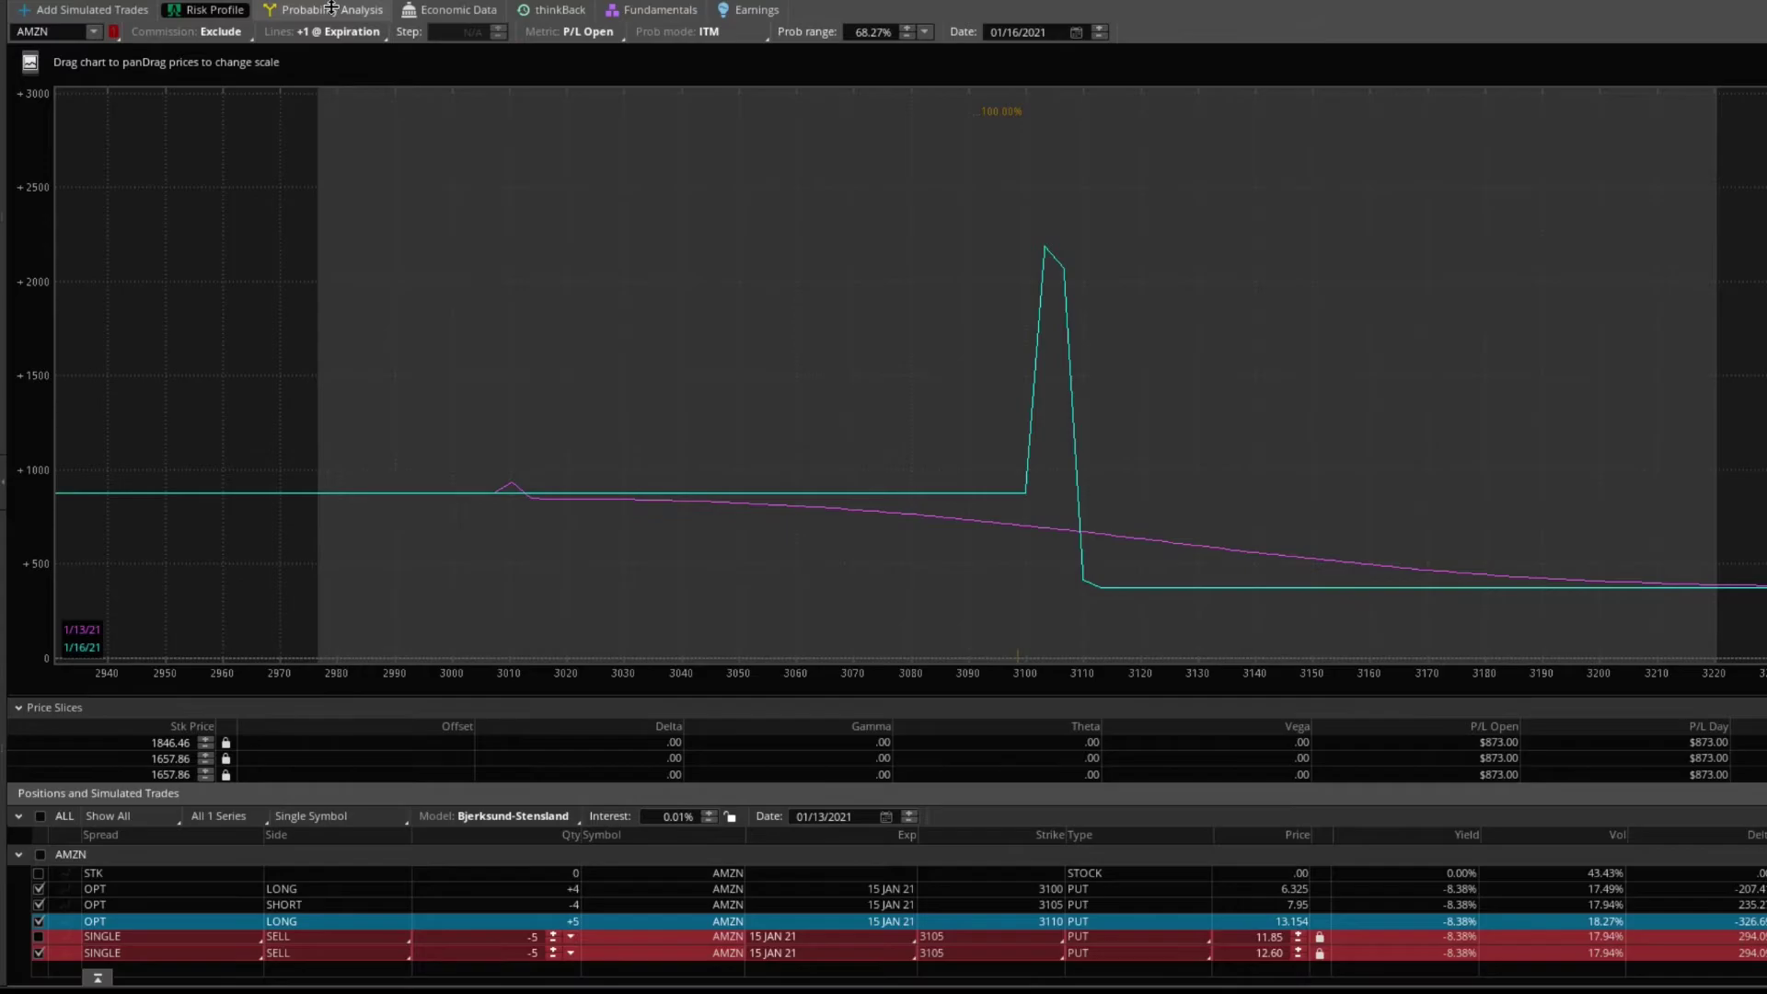
{"action": "left_click", "coordinate": [294, 48]}
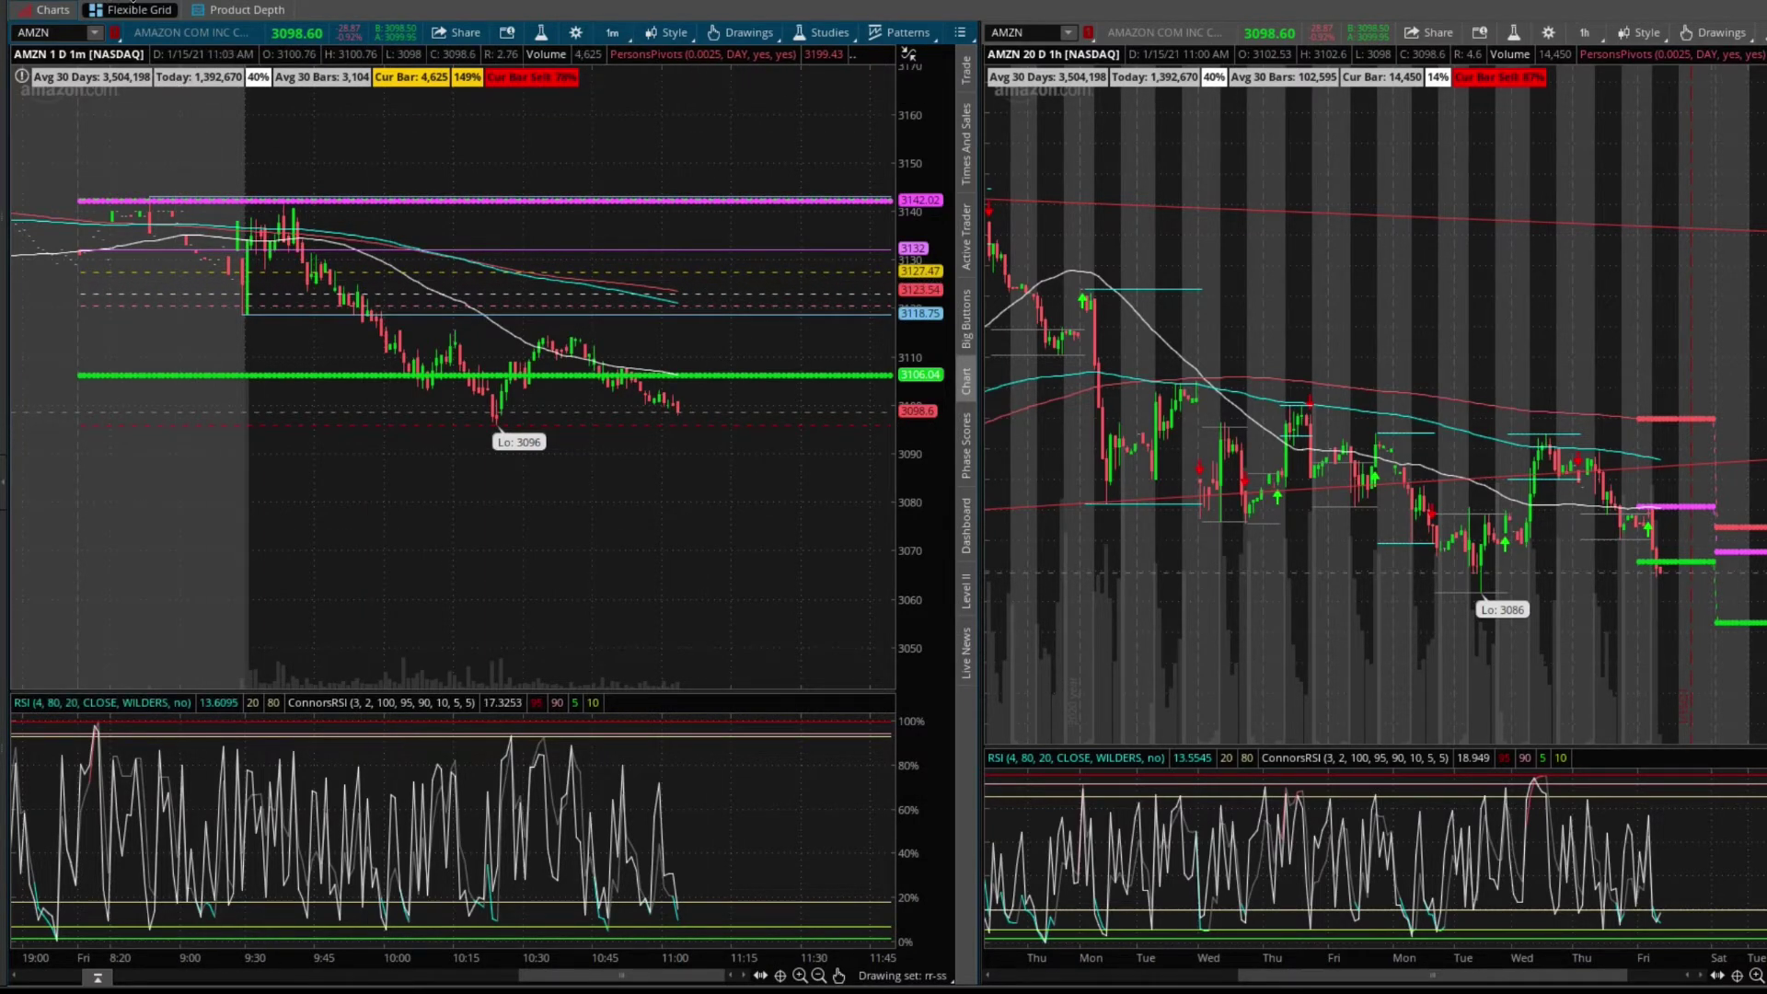
- Return to the Analyze risk profile of the AMZN butterfly with $873 P/L Open
{"action": "left_click", "coordinate": [133, 3]}
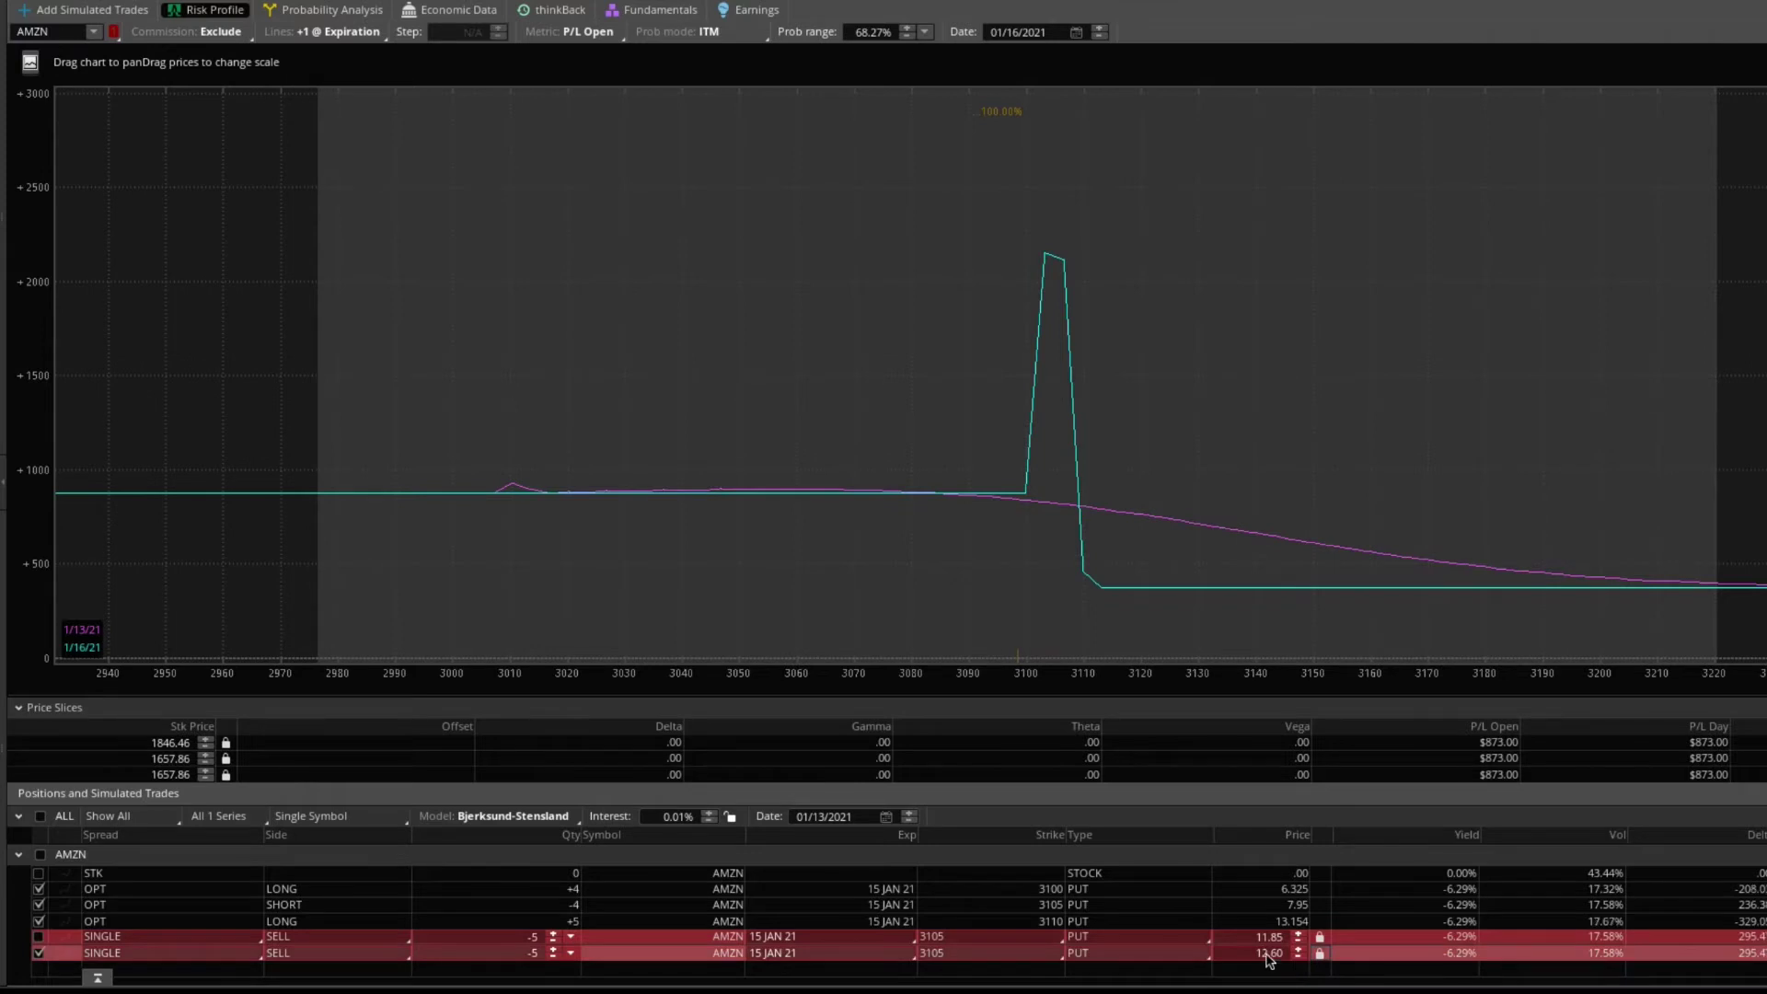
- Enter a new price in place of 12.60 for the bottom simulated 3105 put sale and recompute
{"action": "left_click", "coordinate": [1266, 955]}
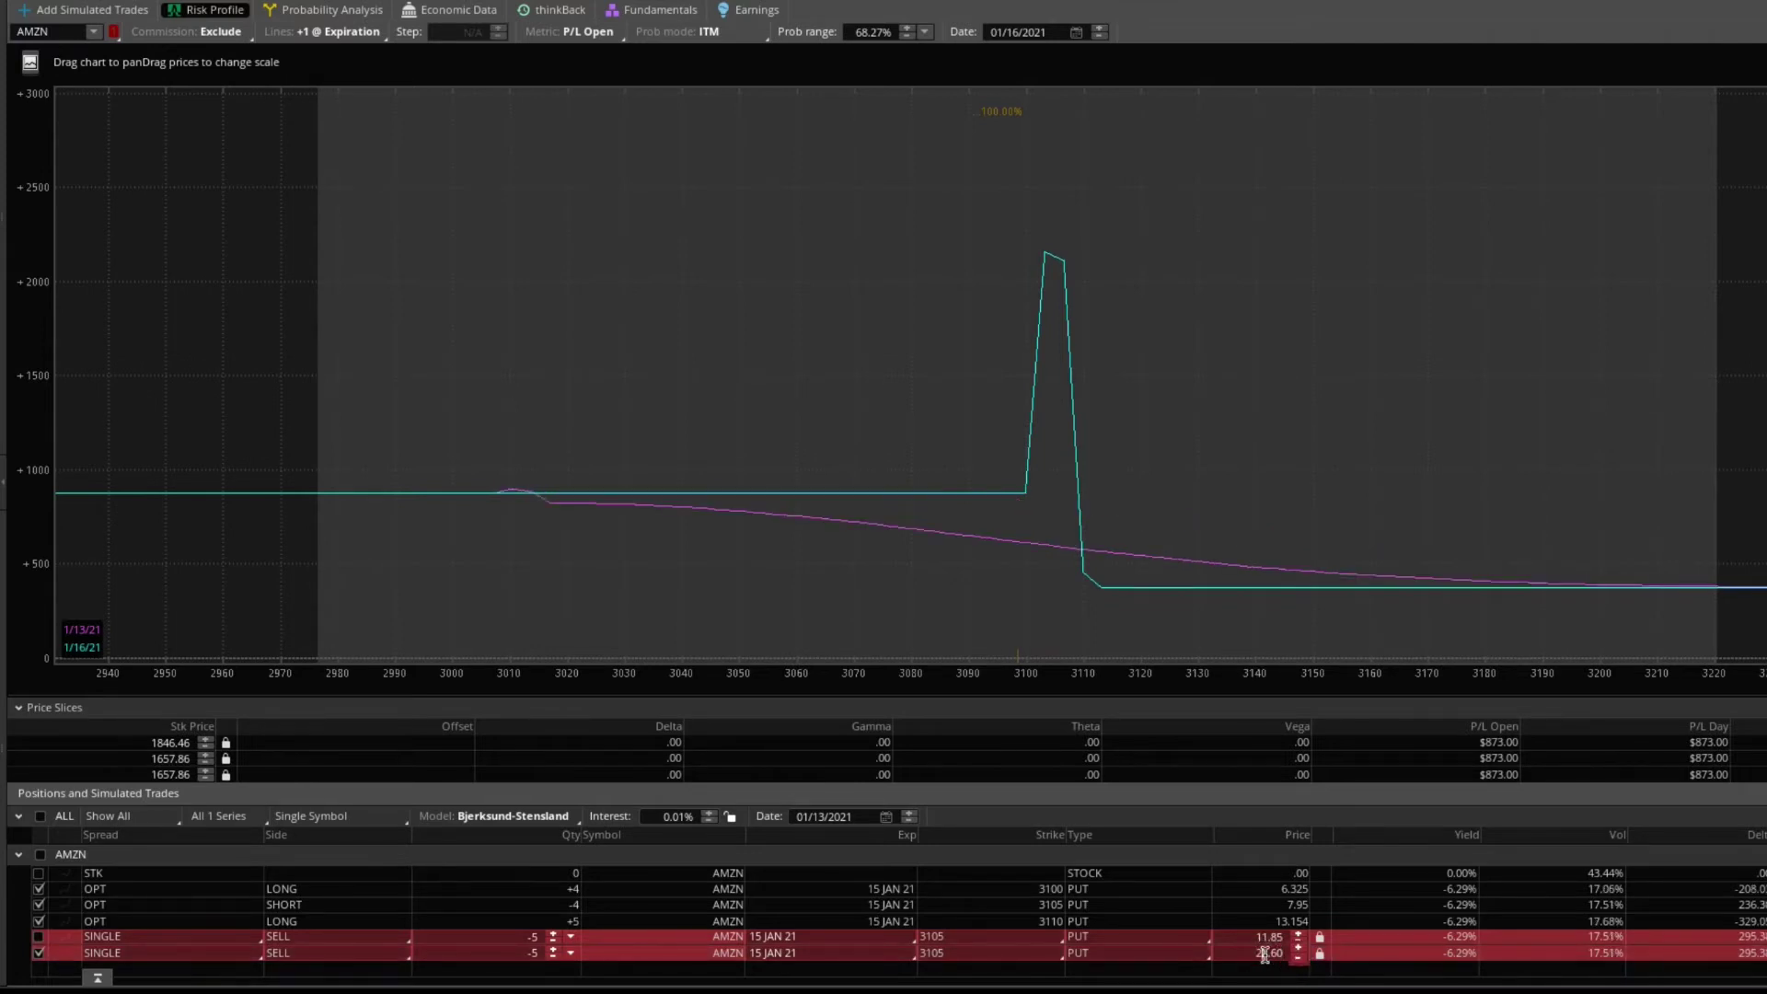
{"action": "left_click", "coordinate": [1209, 964]}
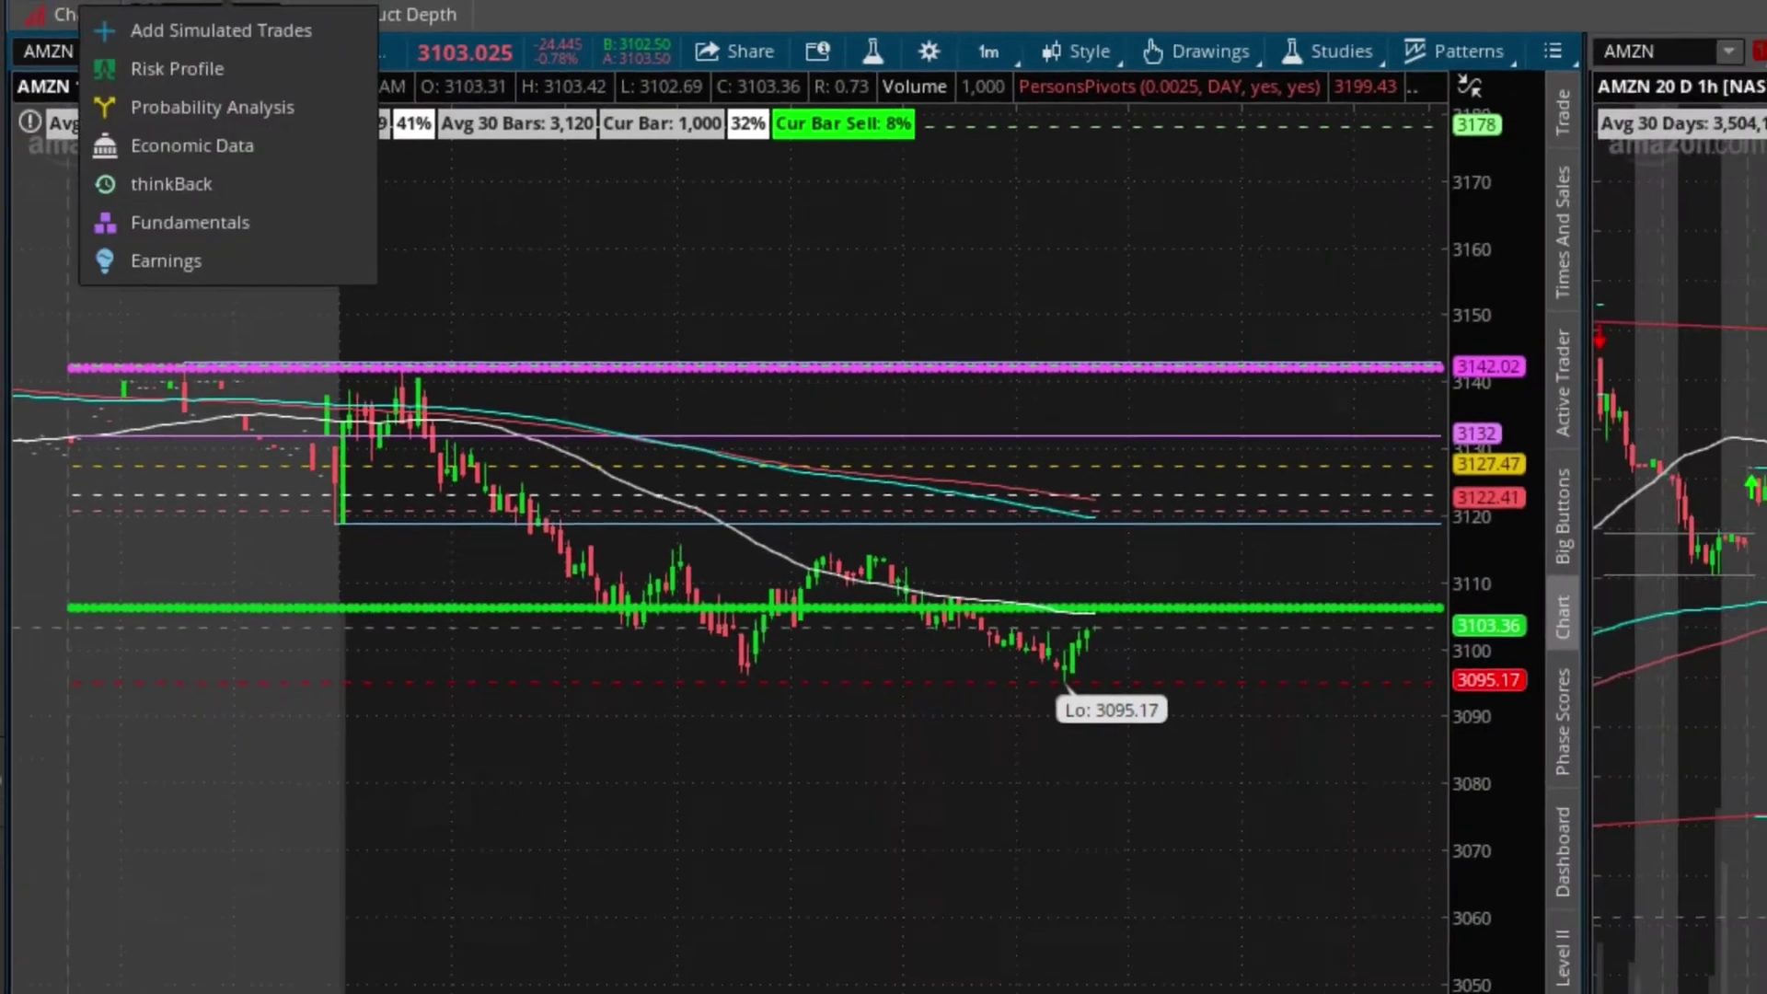
- Replace the AMZN price chart with the Analyze risk profile of the option positions
{"action": "left_click", "coordinate": [165, 3]}
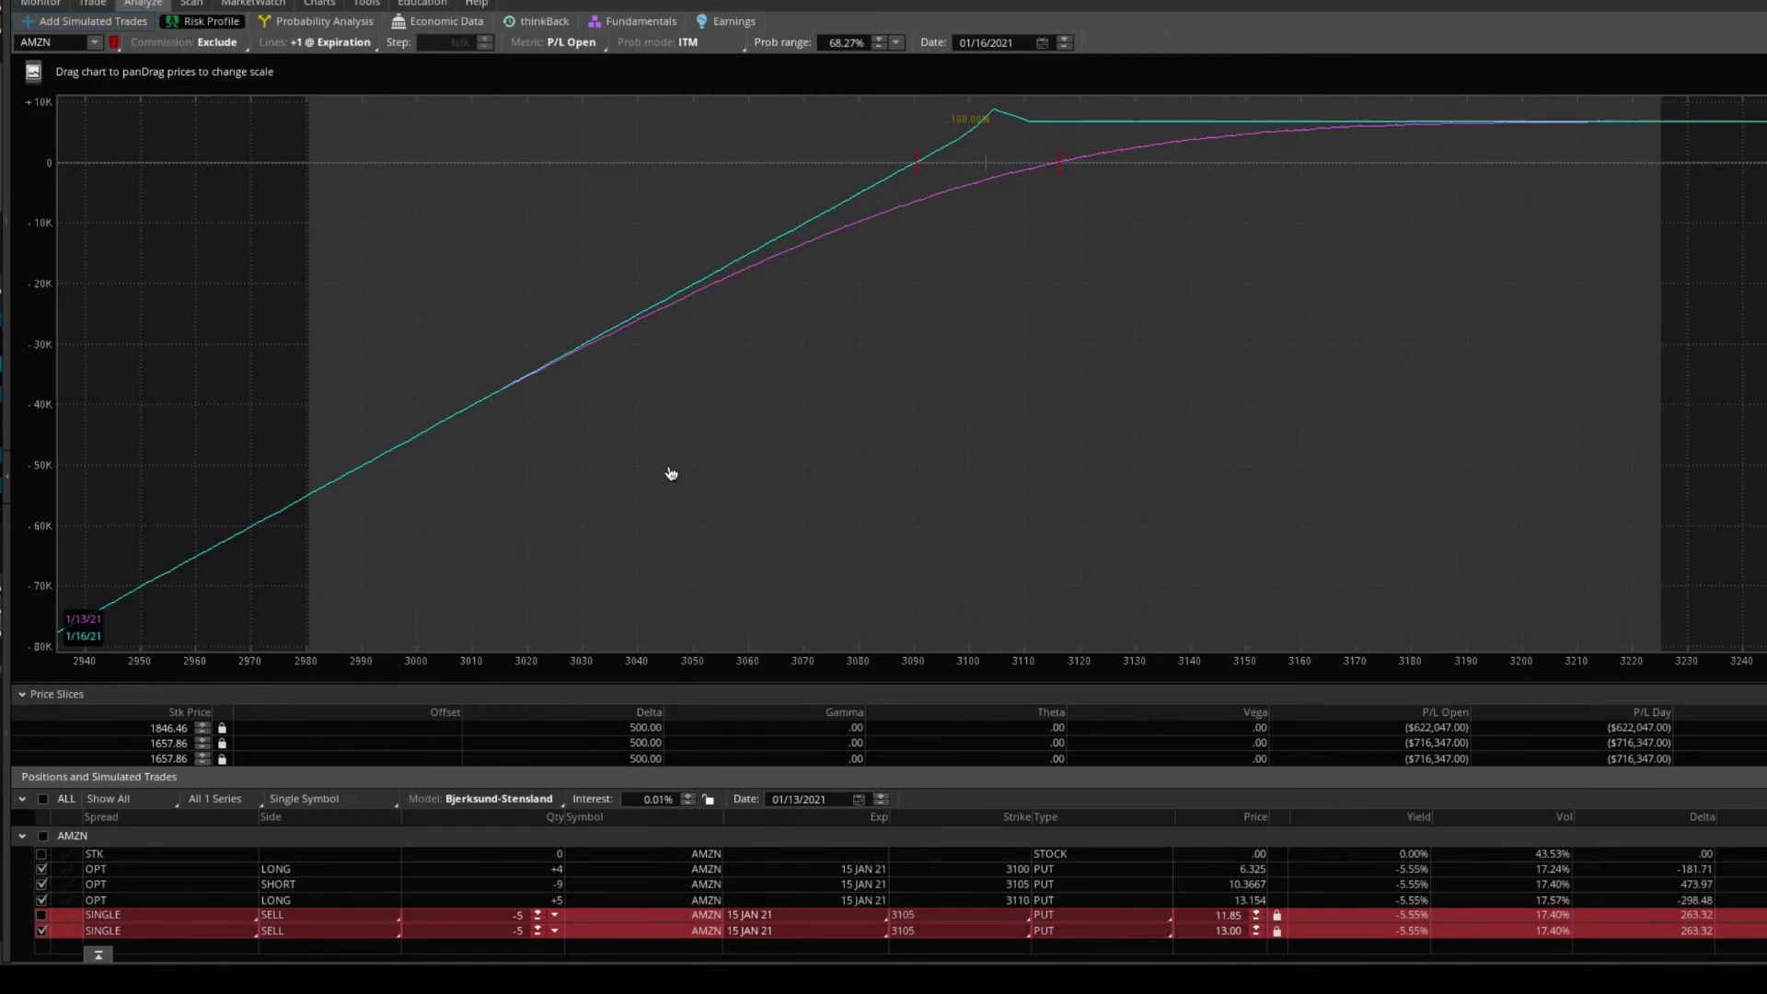
- Exclude the last single short put so only the AMZN butterfly remains, then return to Charts
{"action": "left_click", "coordinate": [41, 932]}
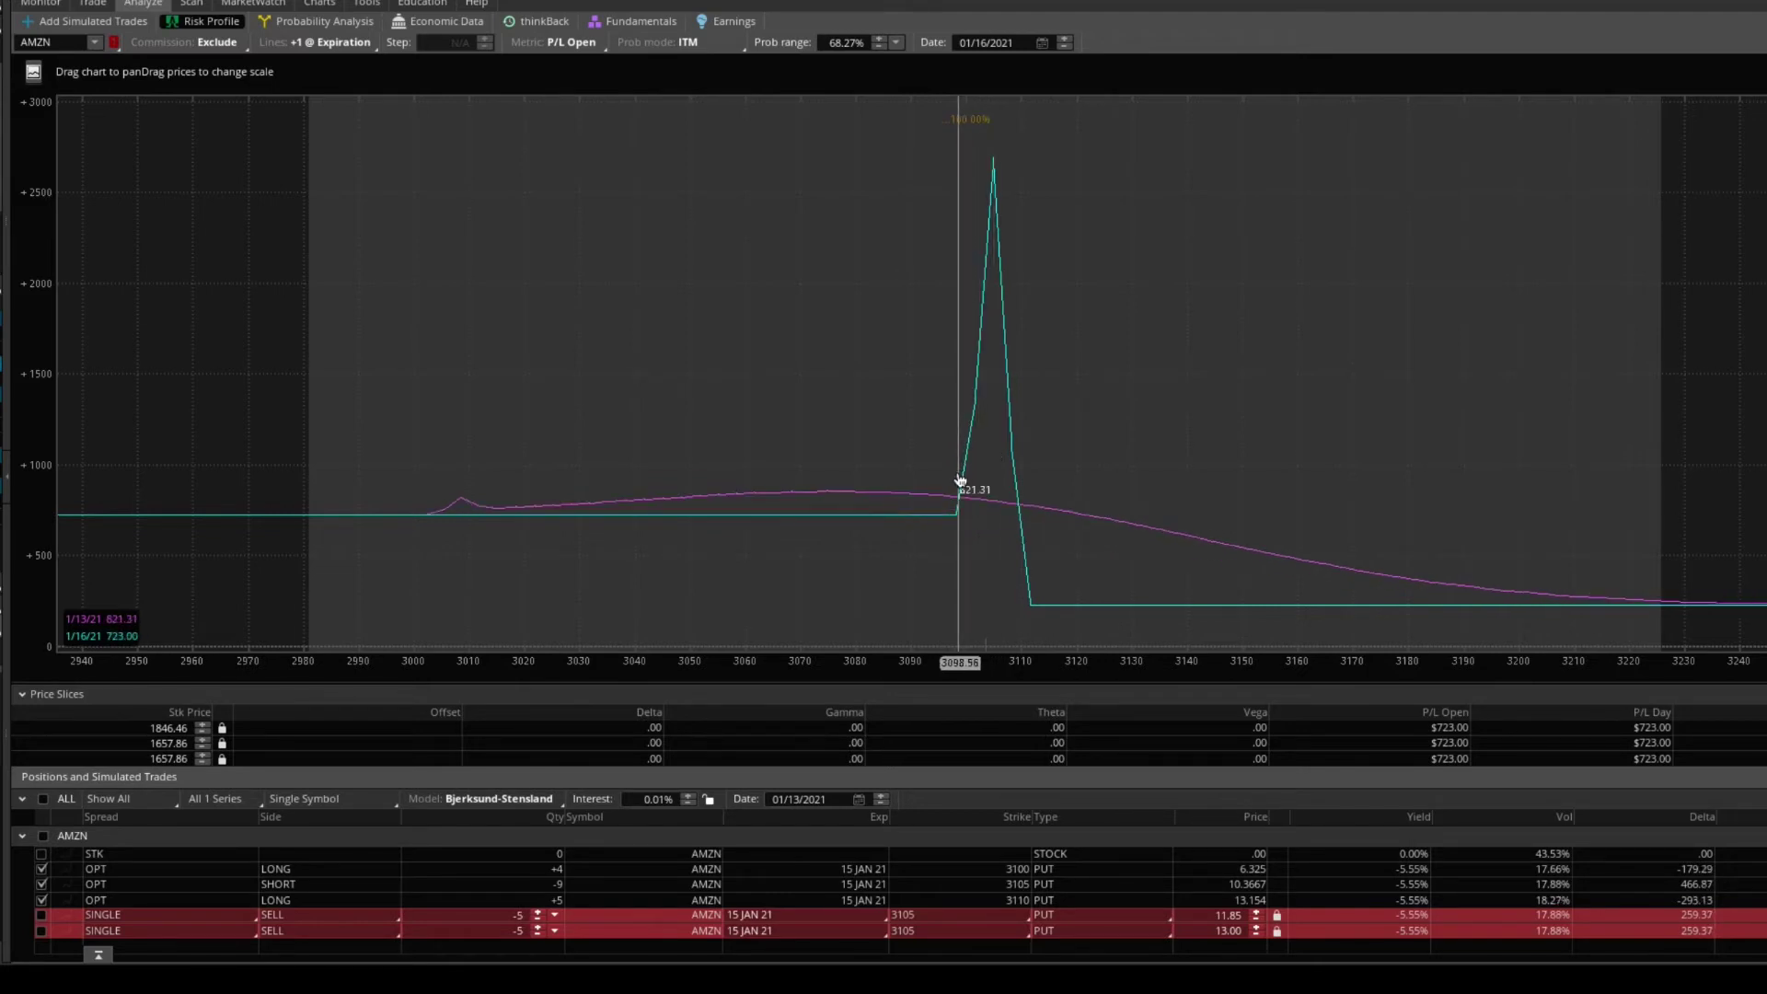
{"action": "left_click_drag", "start_coordinate": [959, 480], "coordinate": [970, 468]}
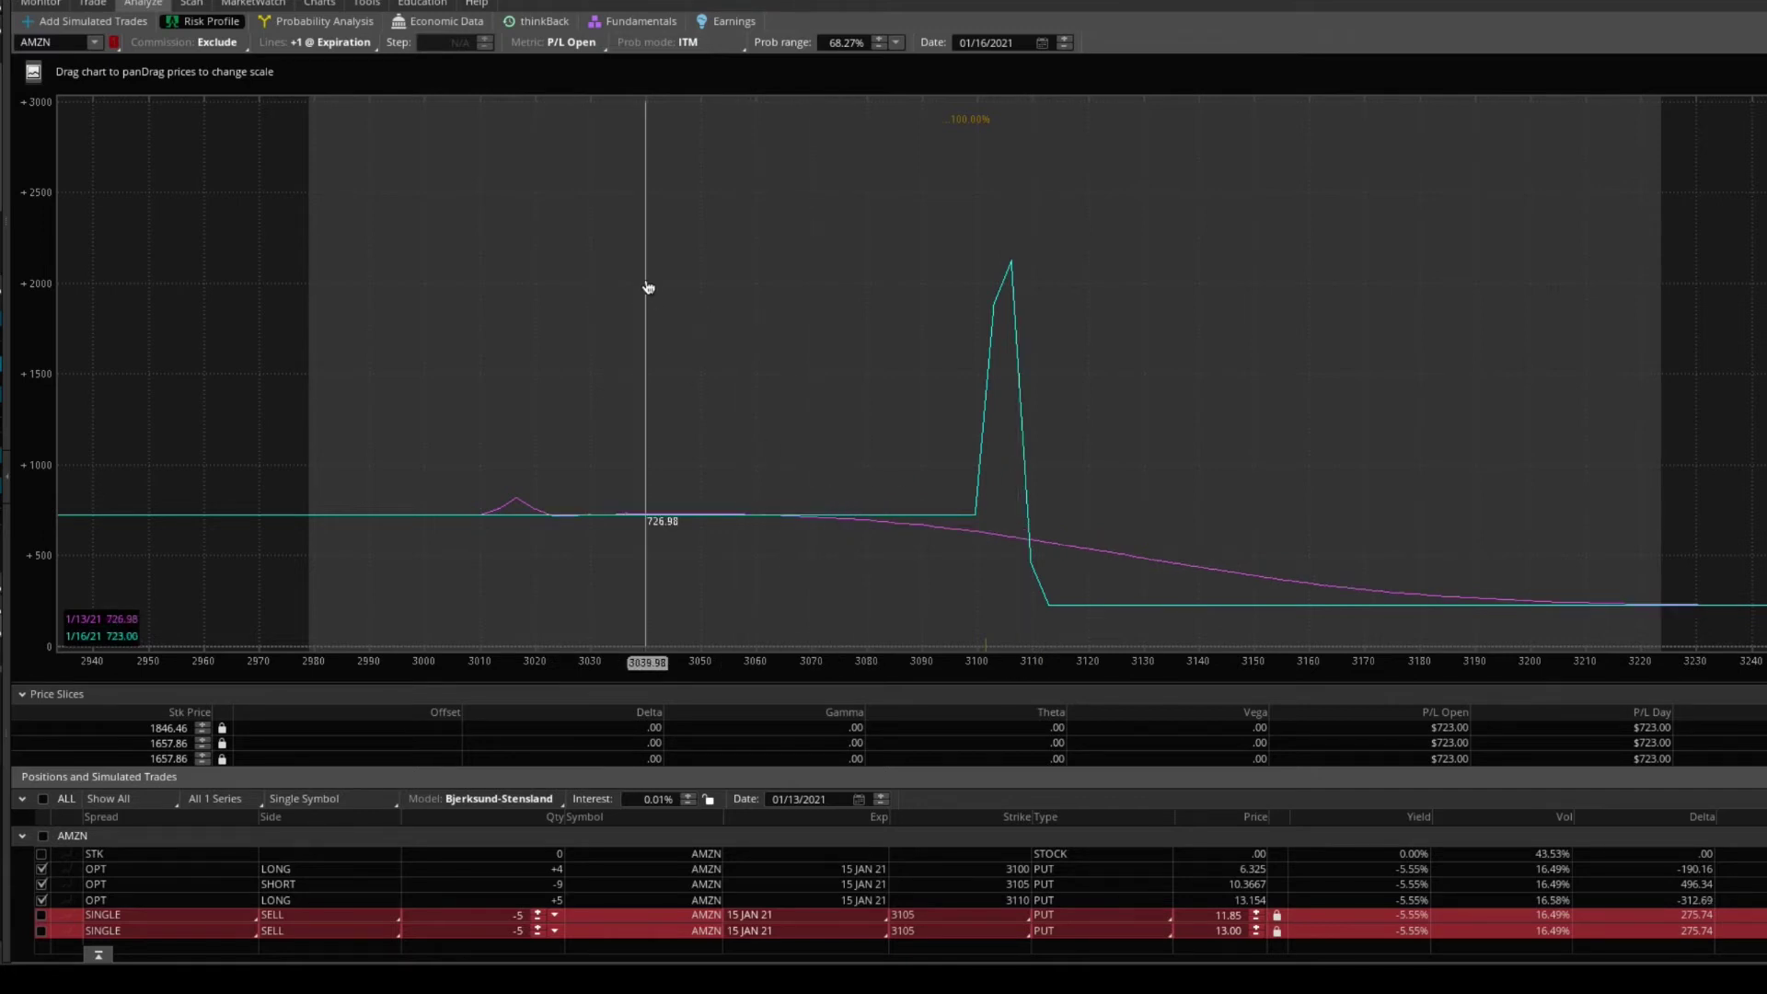
{"action": "left_click", "coordinate": [319, 5]}
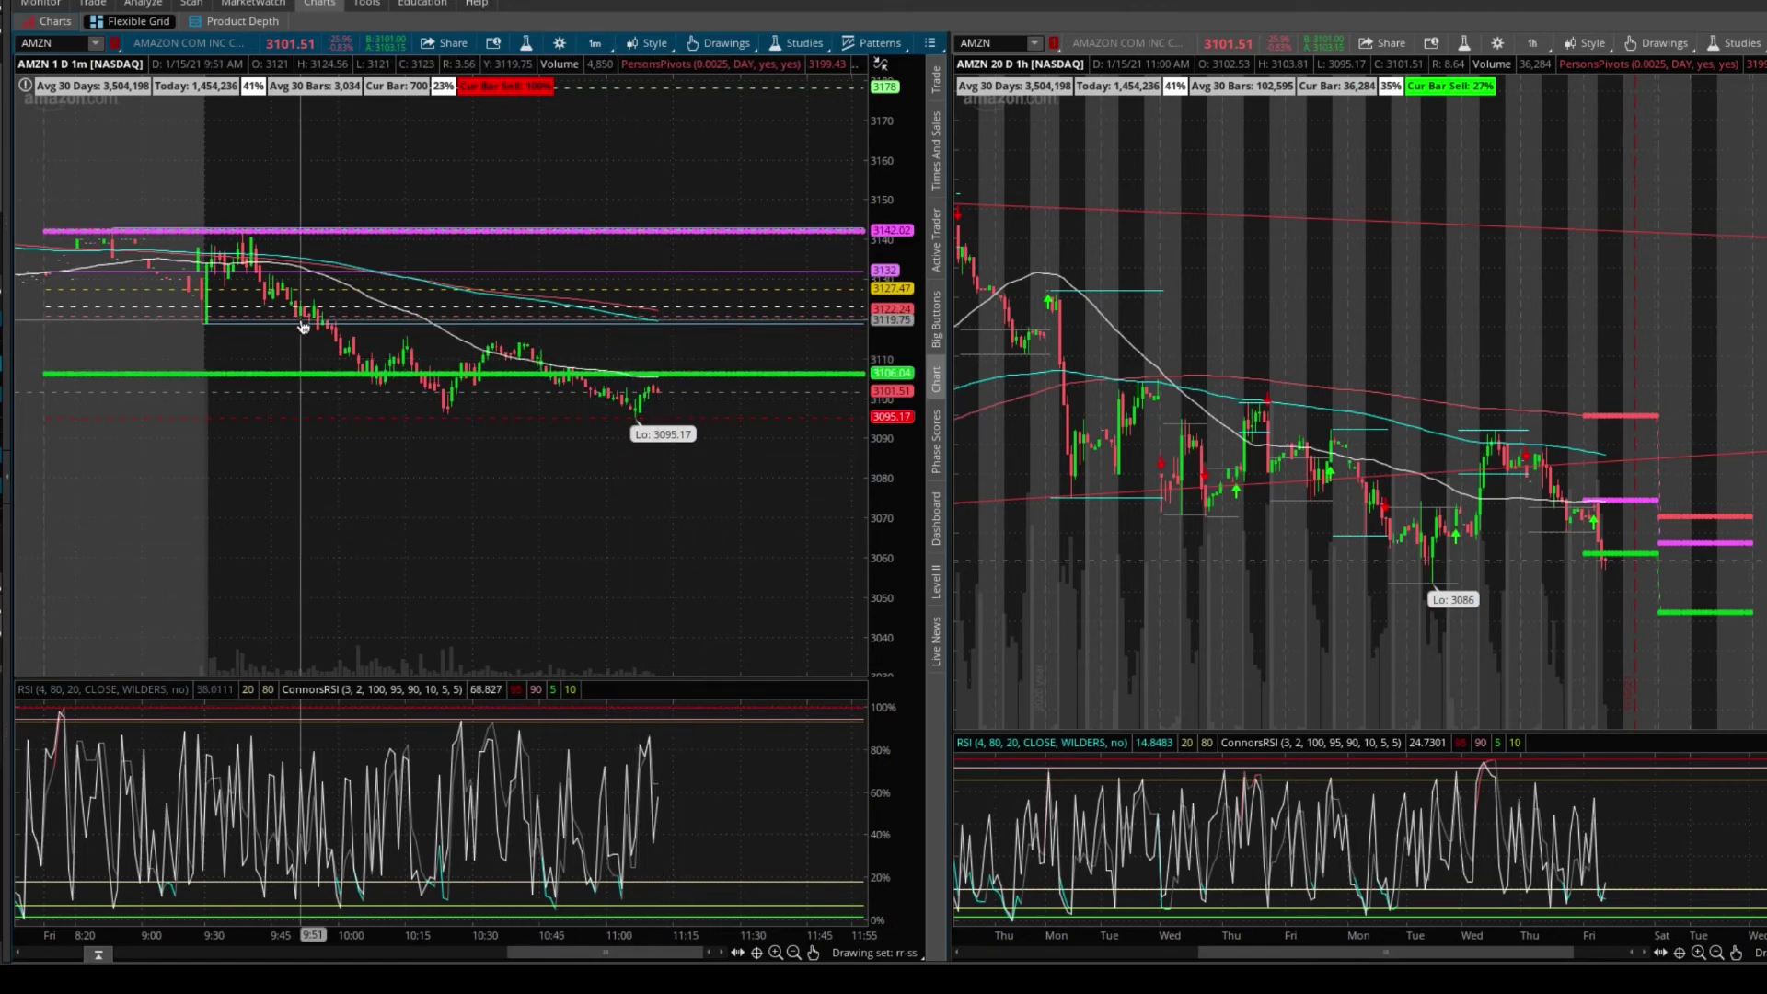
{"action": "left_click", "coordinate": [85, 6]}
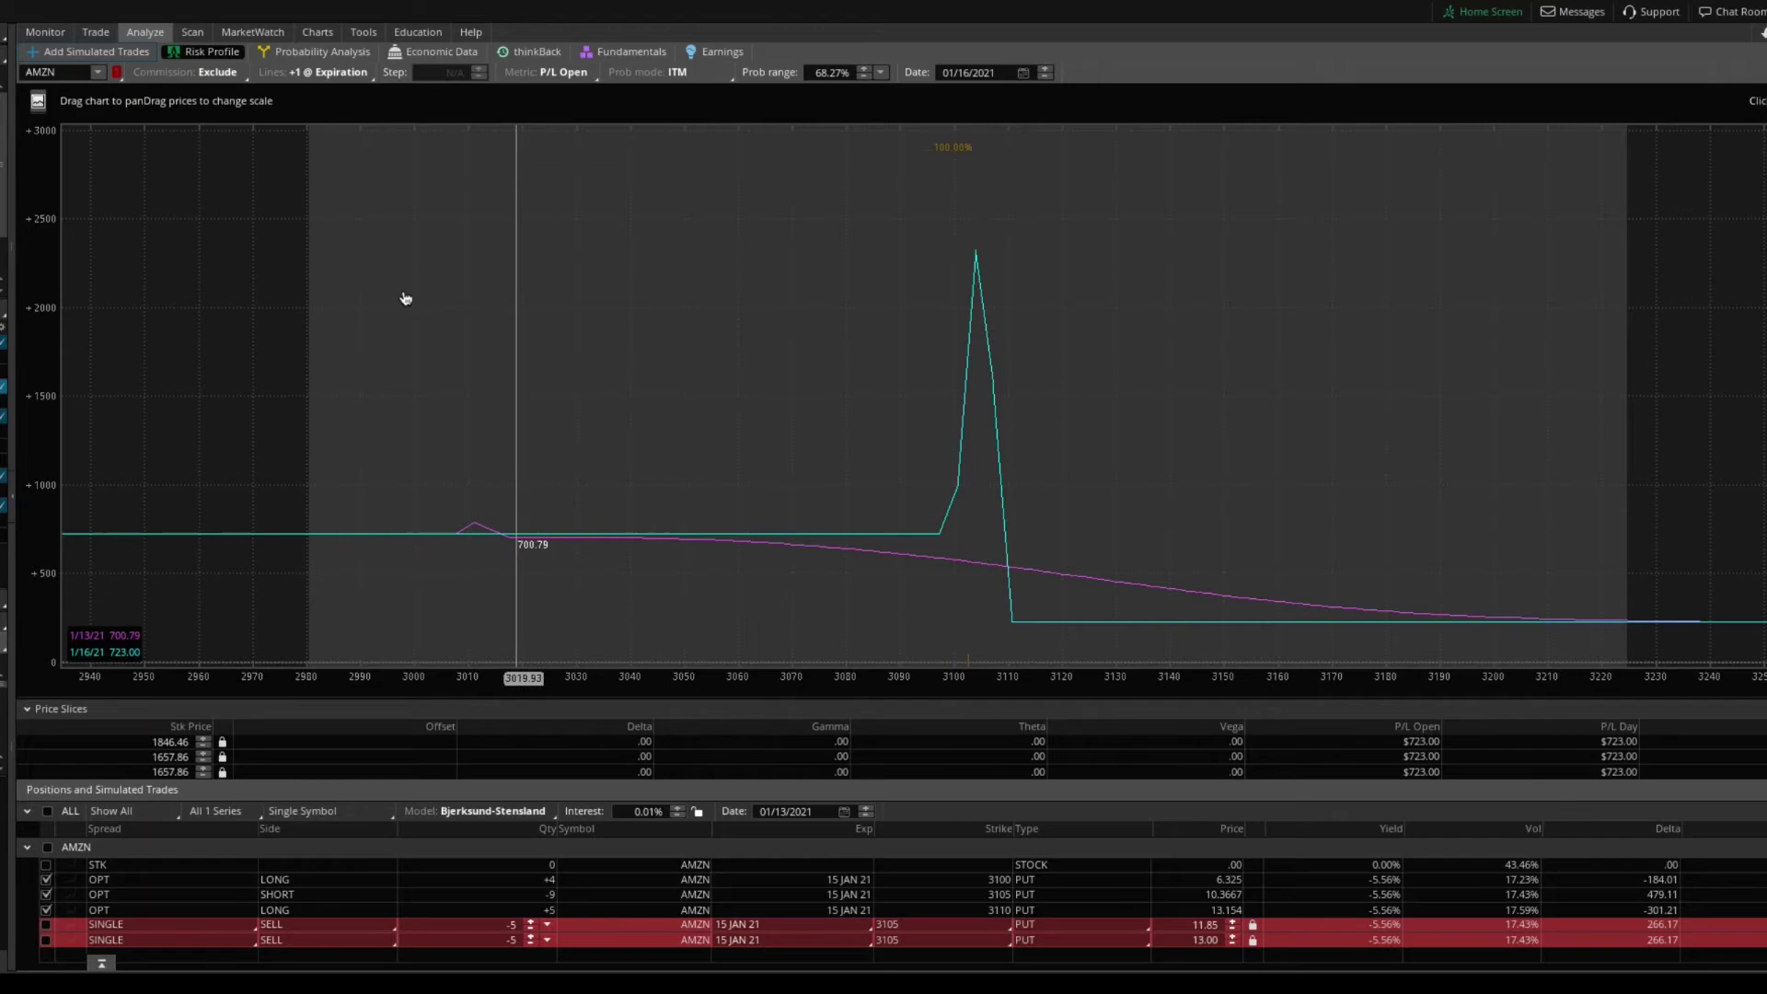
{"action": "left_click", "coordinate": [315, 32]}
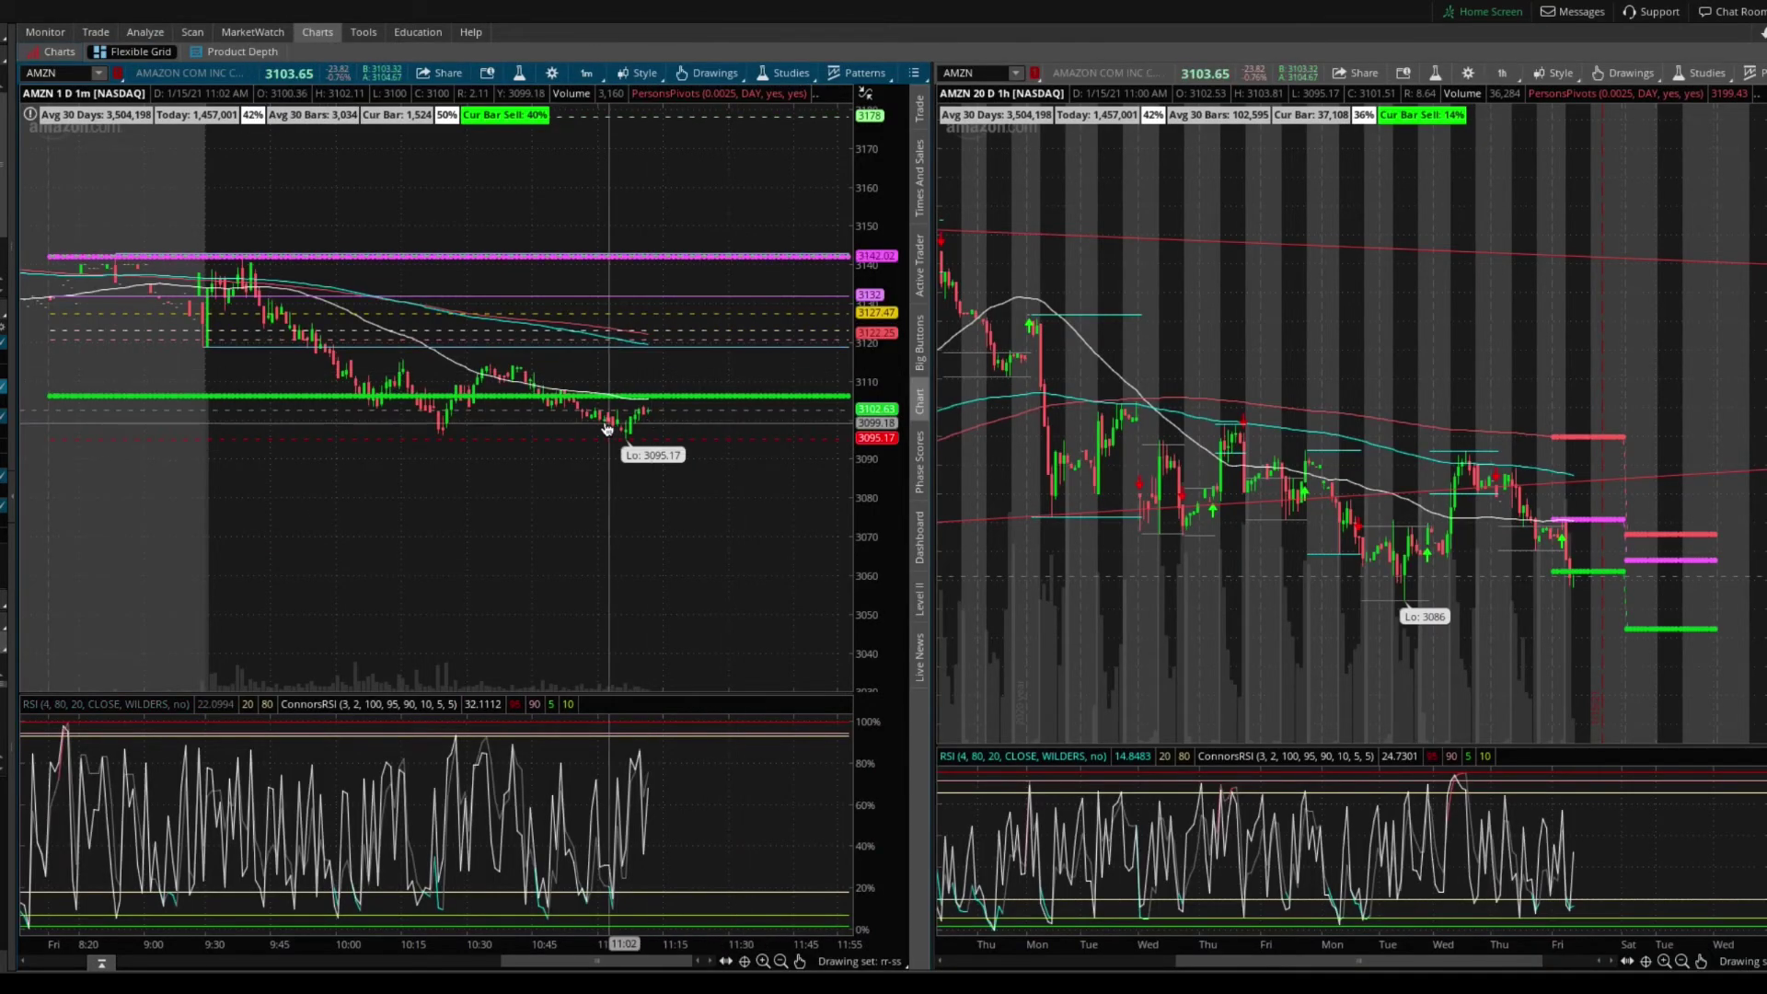
- Set the left AMZN chart's time frame from 1m to 5 D : 5m
{"action": "left_click", "coordinate": [588, 75]}
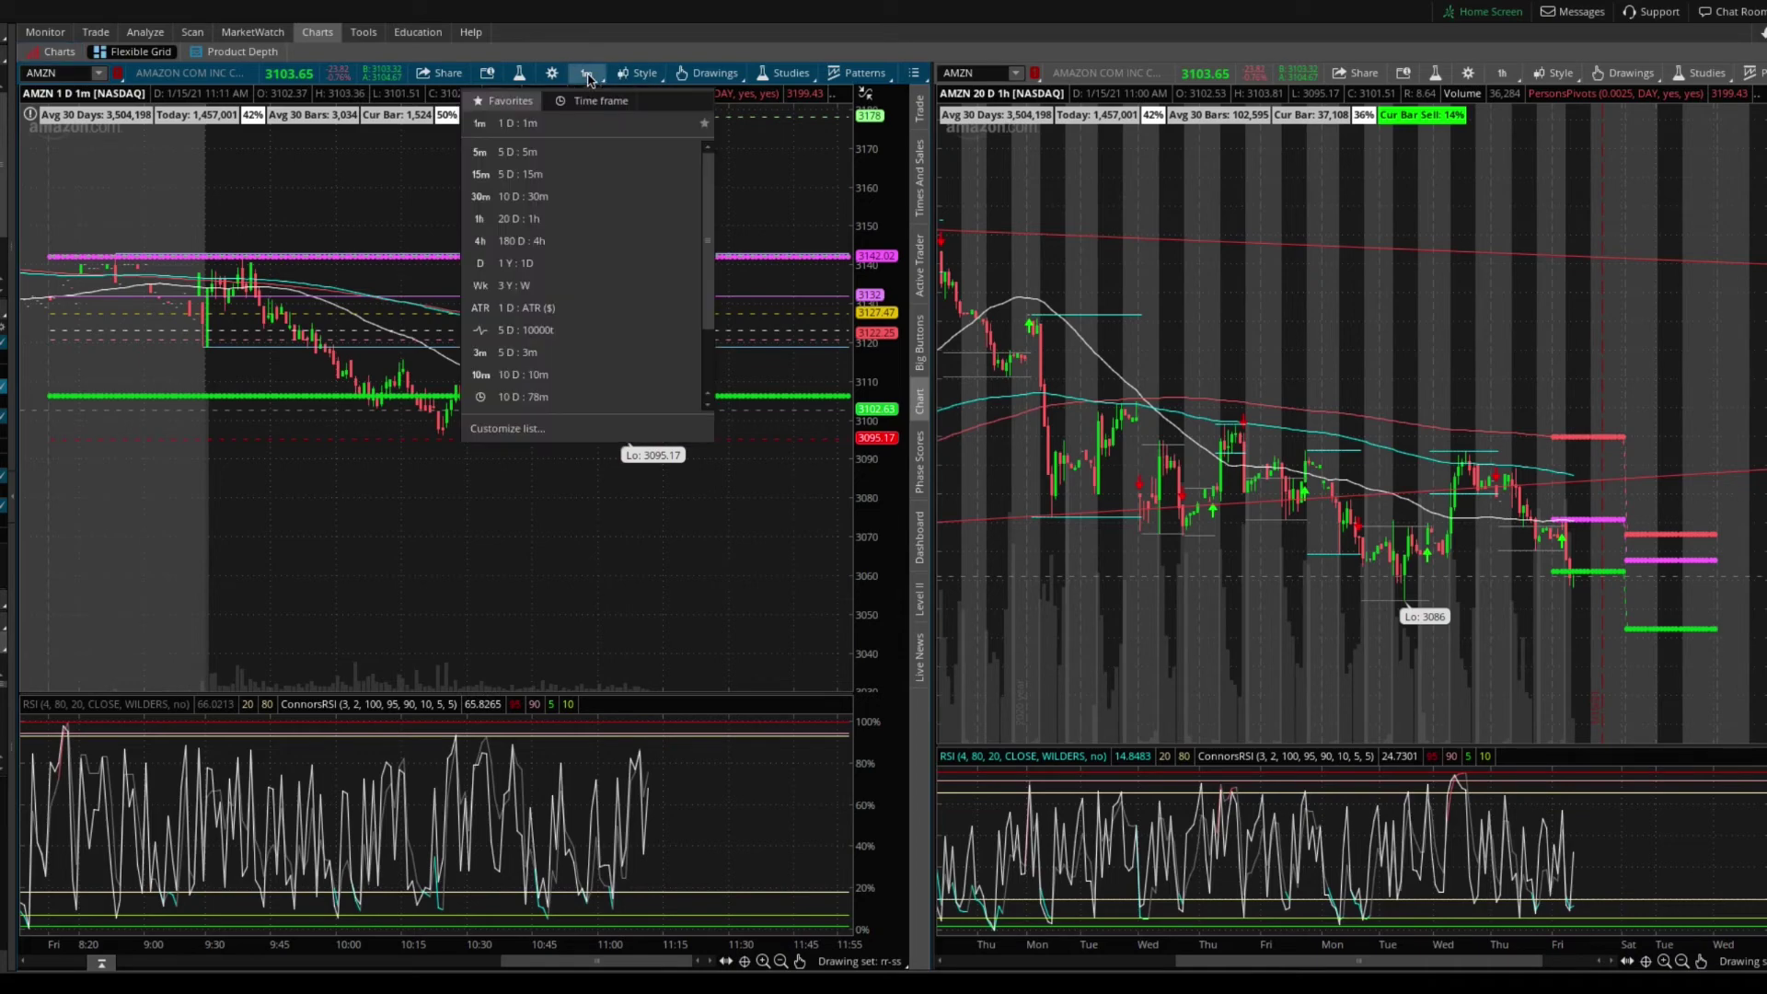
{"action": "left_click", "coordinate": [544, 154]}
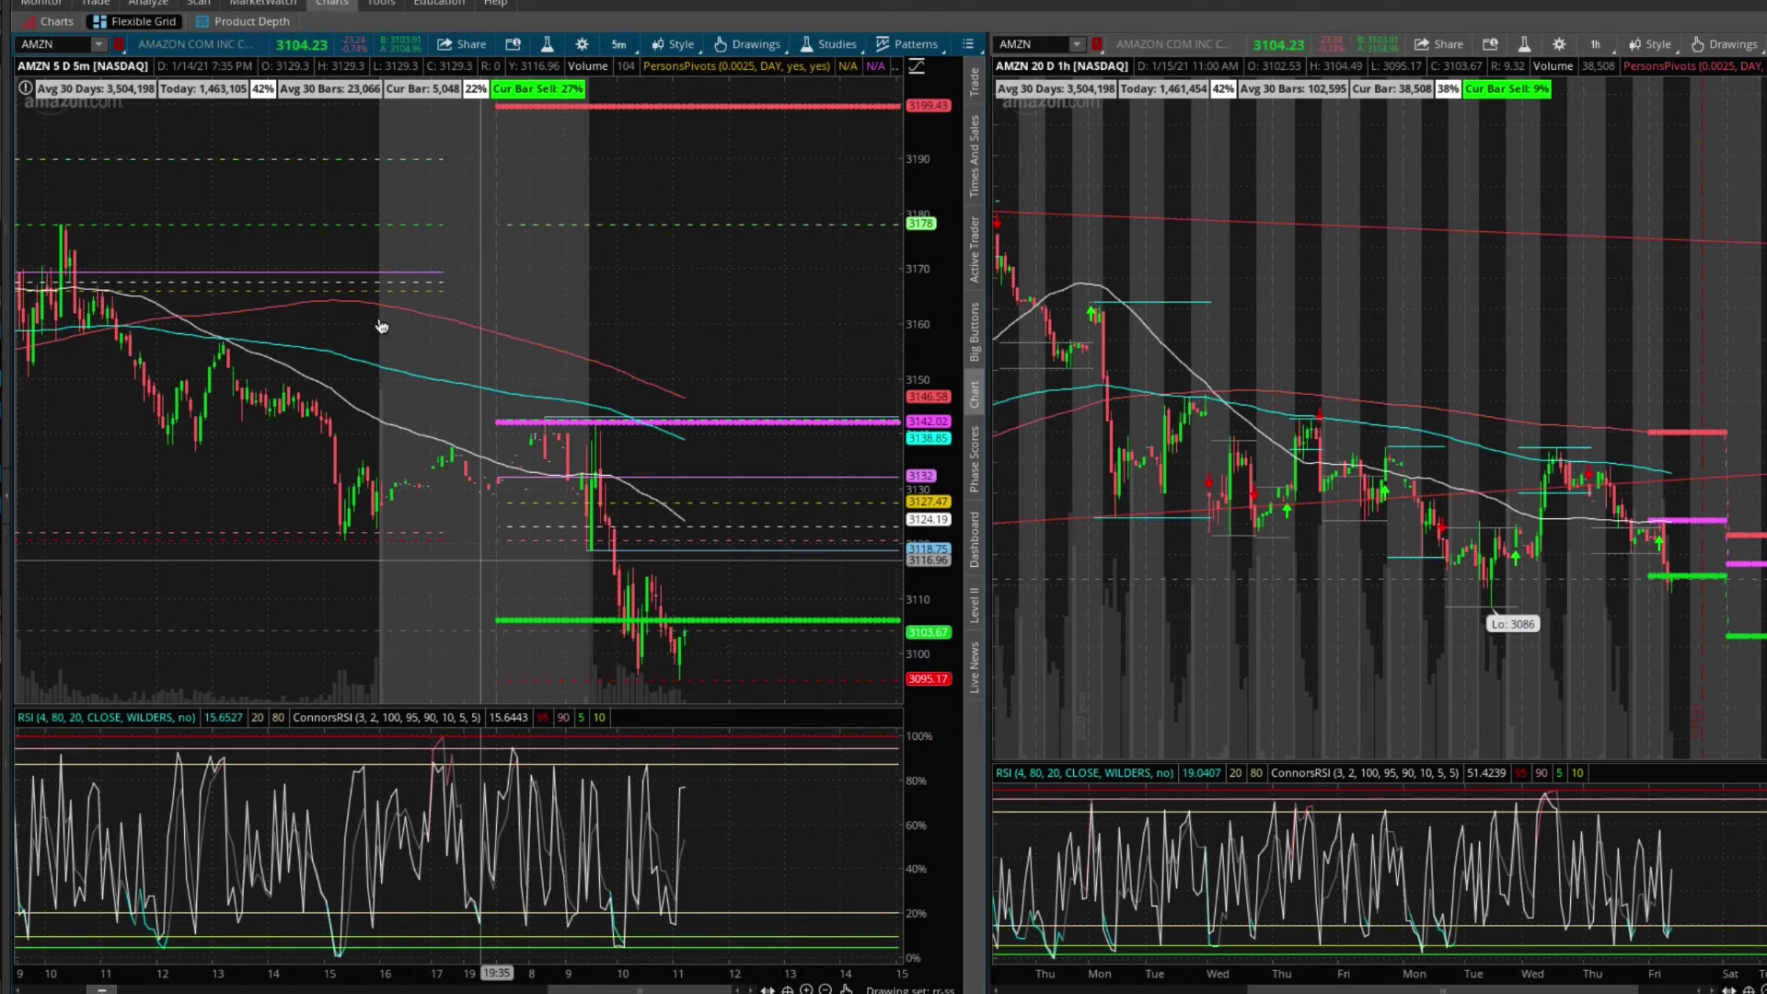
- Change the linked charts' symbol from AMZN to WFC, then bring up the Analyze section's options
{"action": "left_click", "coordinate": [62, 43]}
{"action": "type", "text": "WF"}
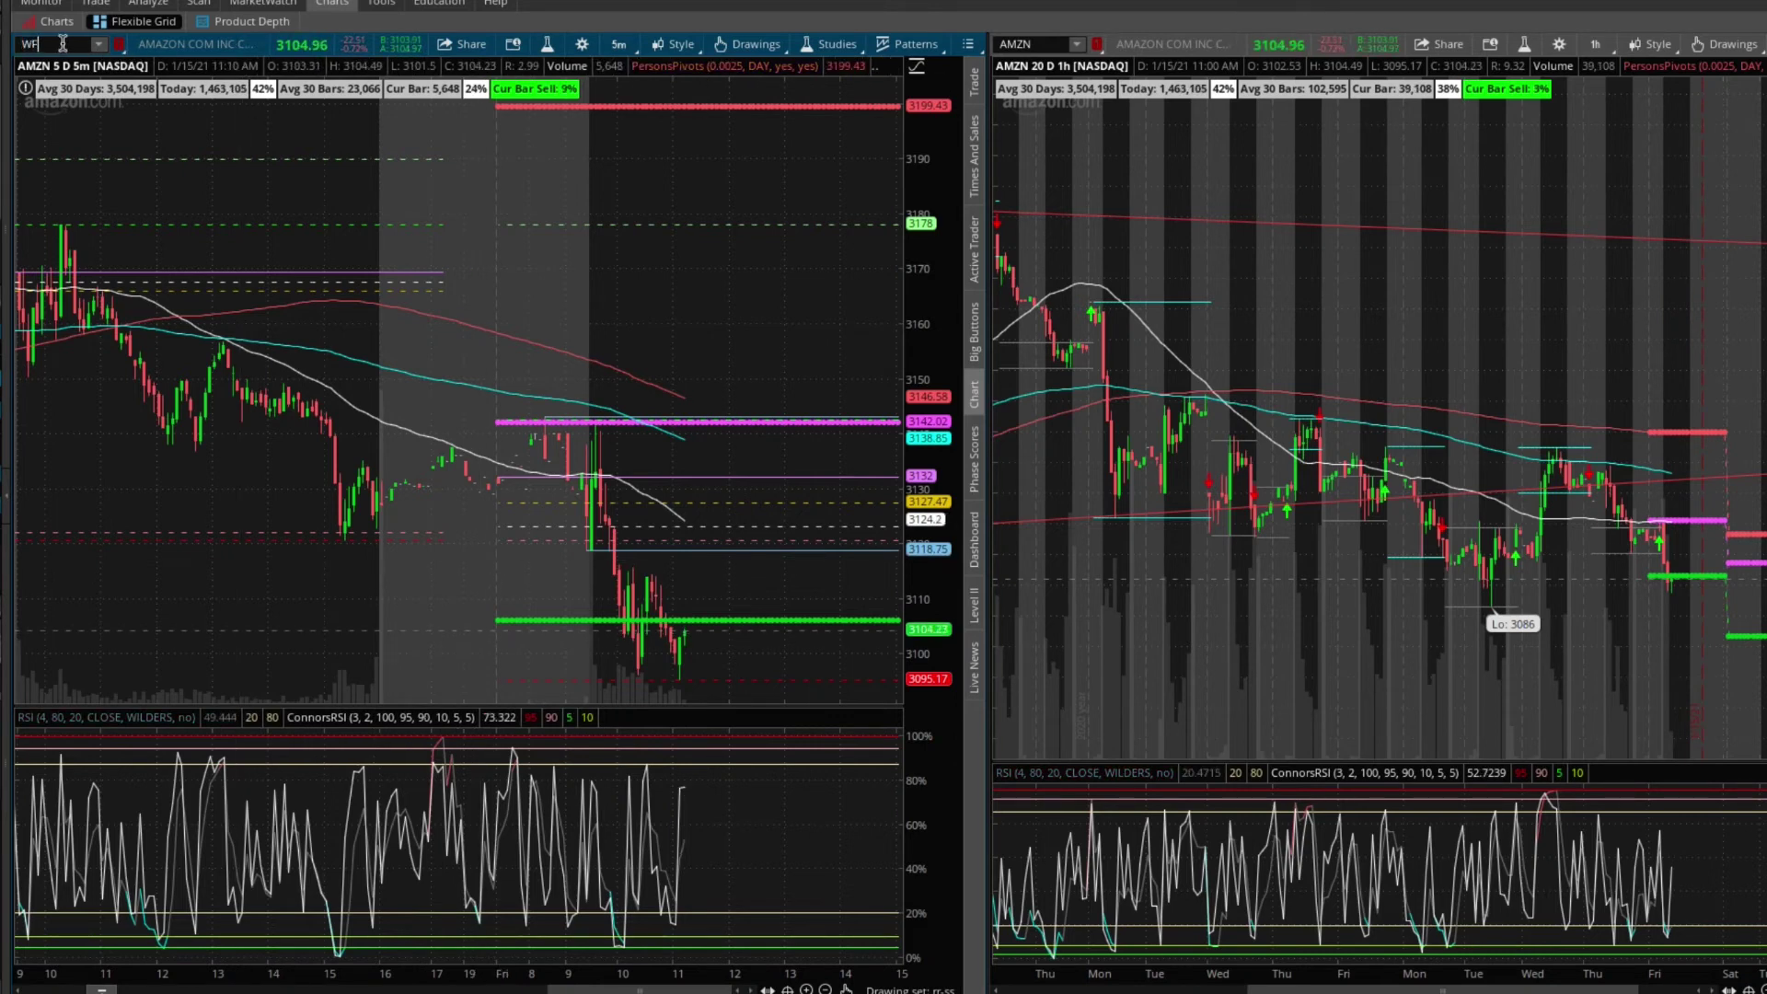
{"action": "type", "text": "C"}
{"action": "key", "text": "Return"}
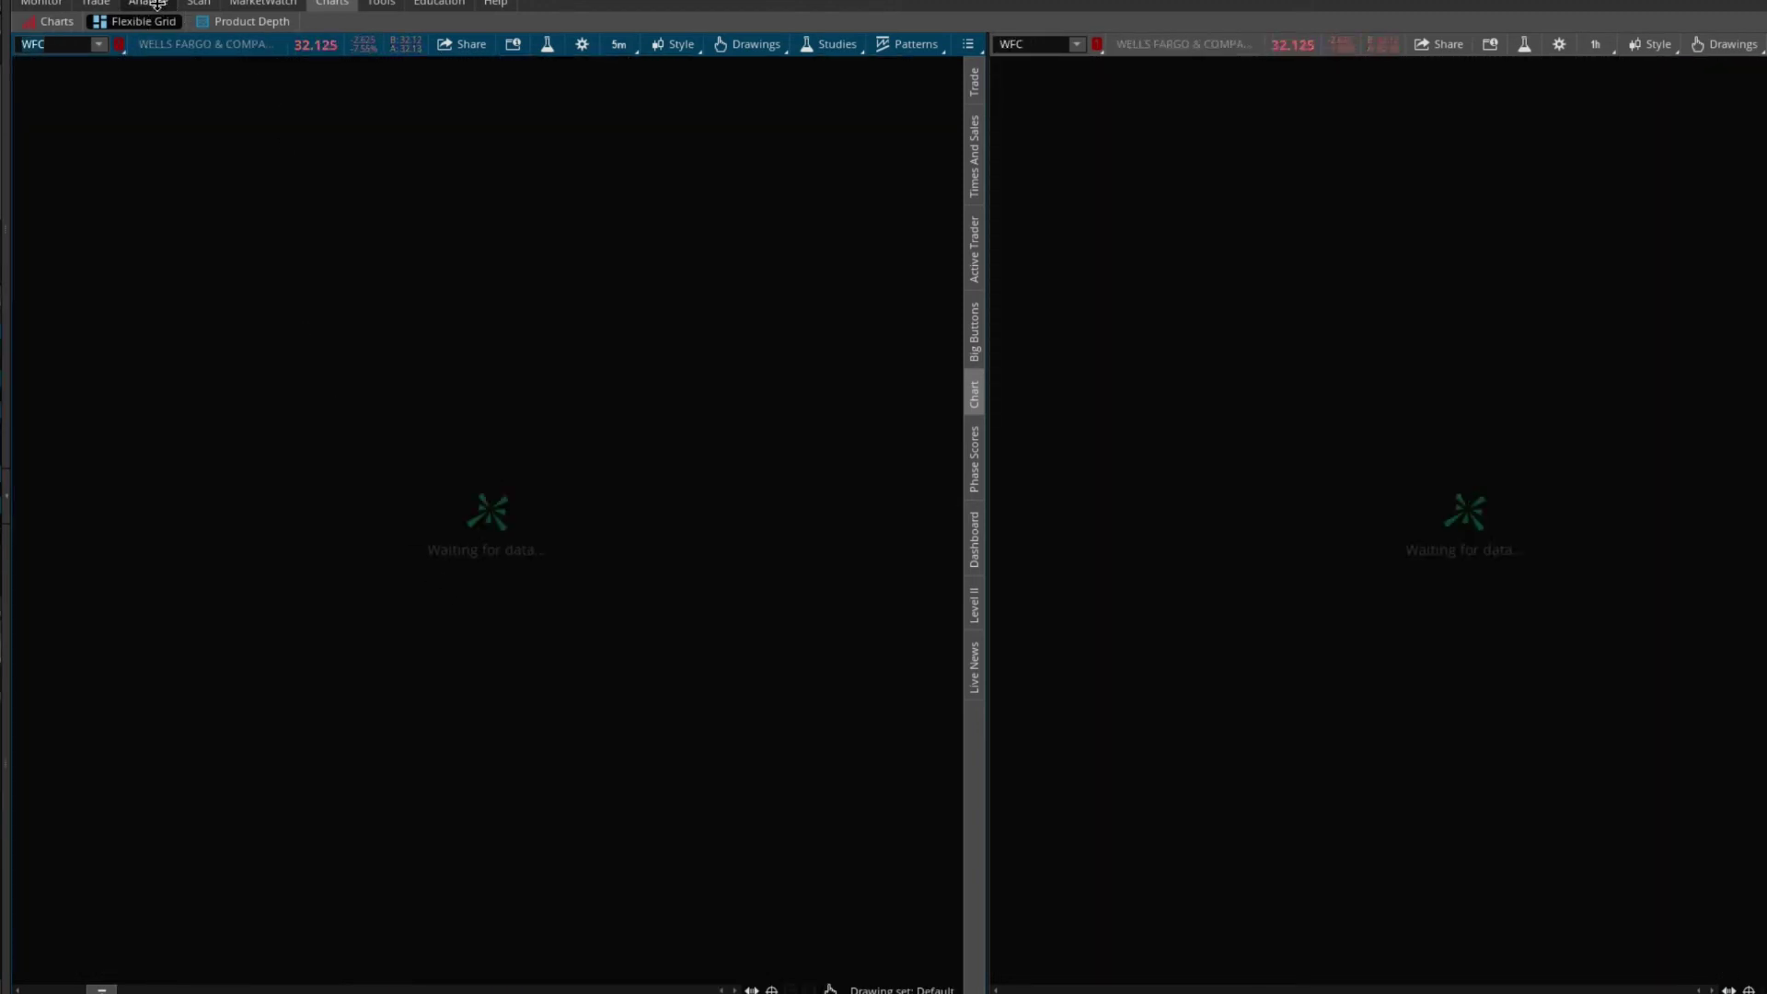
{"action": "left_click", "coordinate": [157, 5]}
{"action": "mouse_move", "coordinate": [104, 4]}
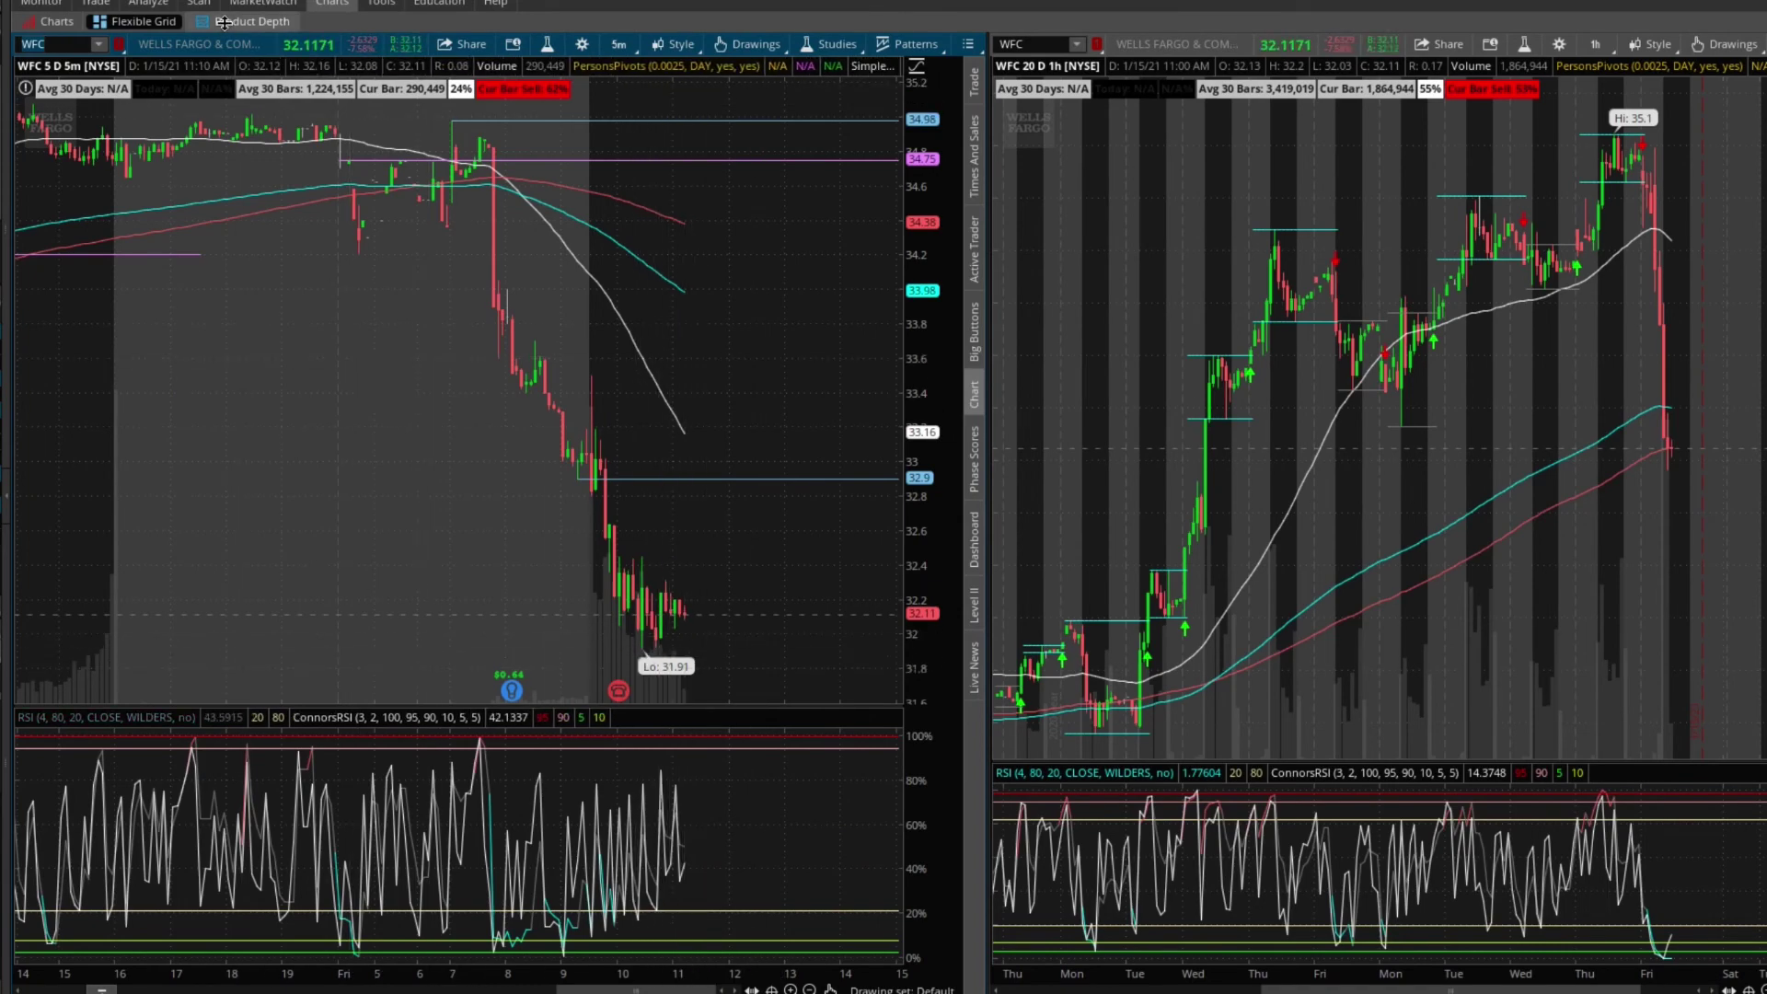
{"action": "left_click", "coordinate": [147, 4]}
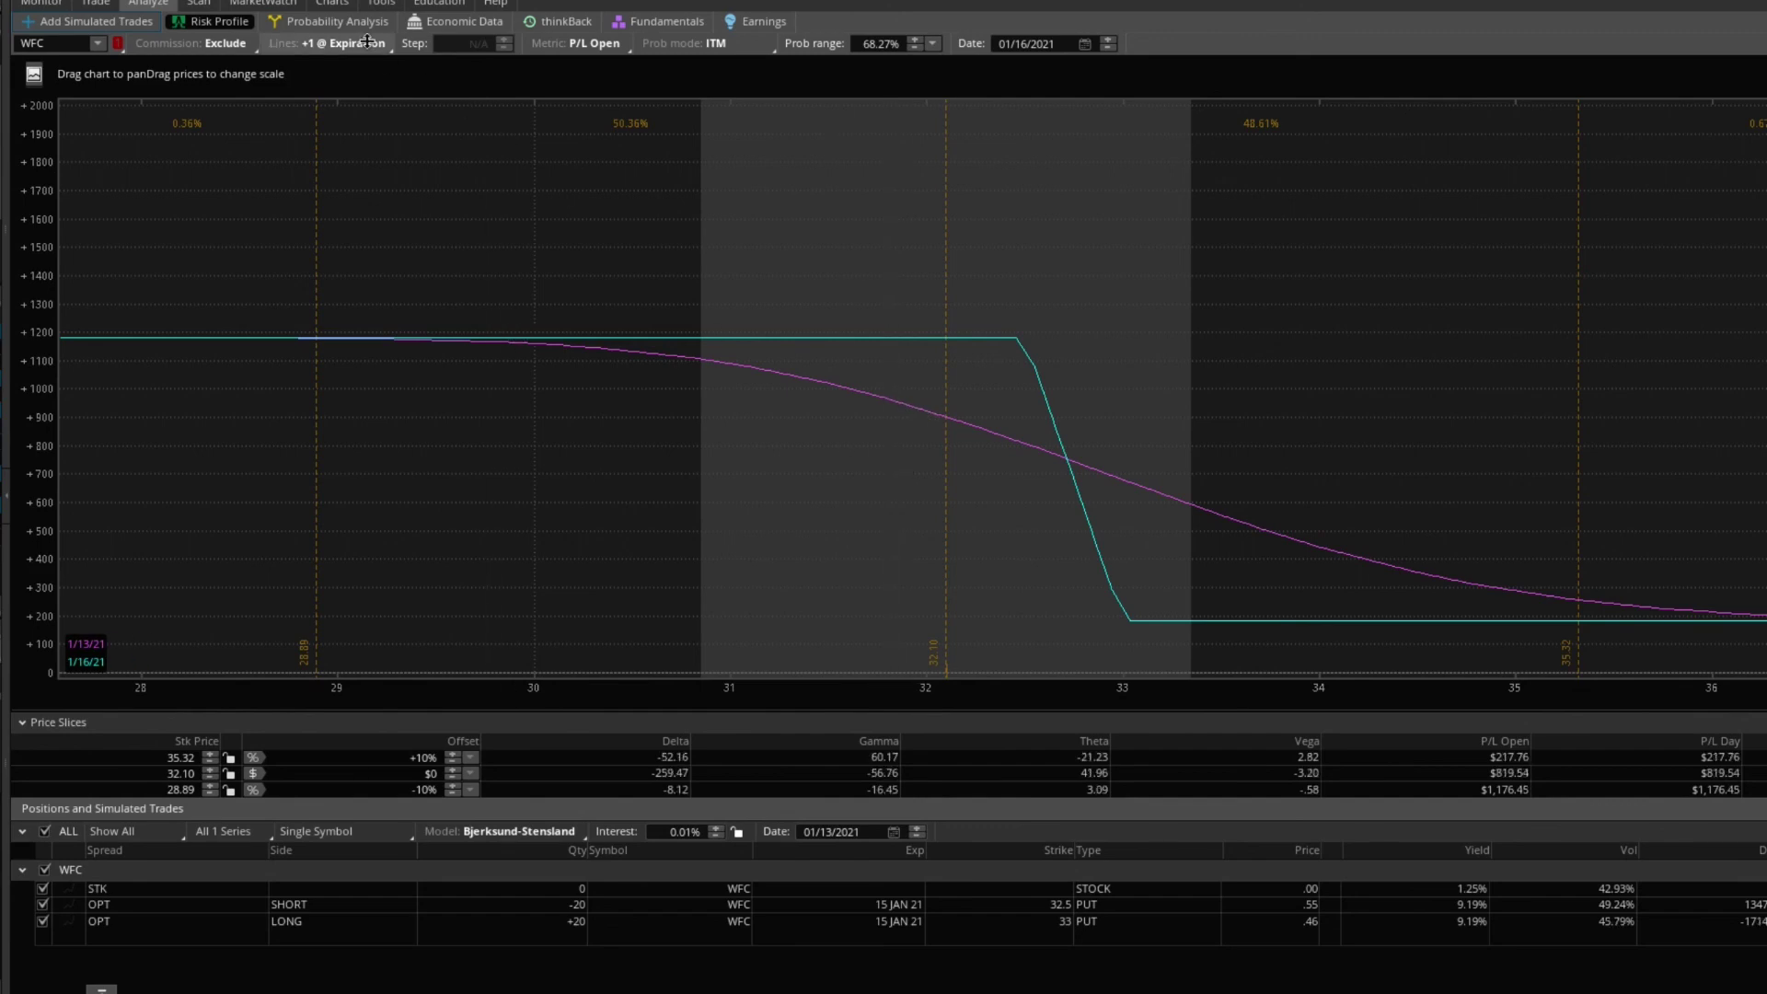
- Enter AMZN as the symbol so both linked charts show Amazon instead of WFC
{"action": "left_click", "coordinate": [331, 3]}
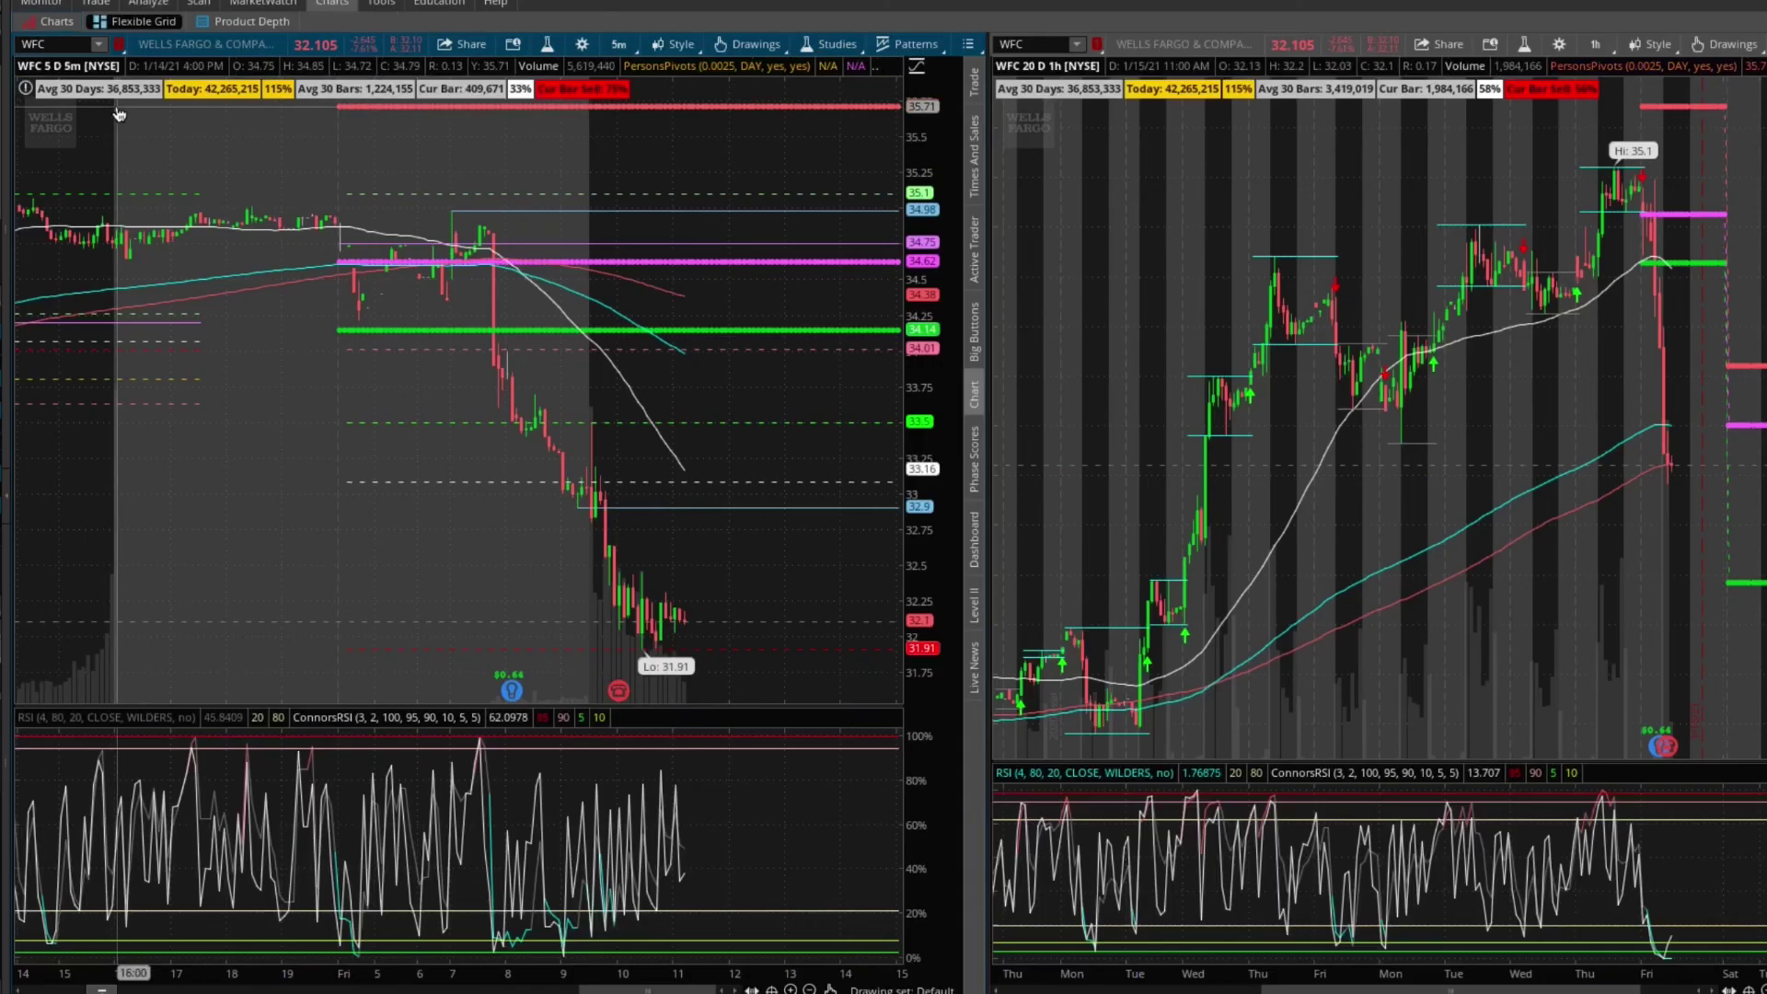
{"action": "type", "text": "AMZN"}
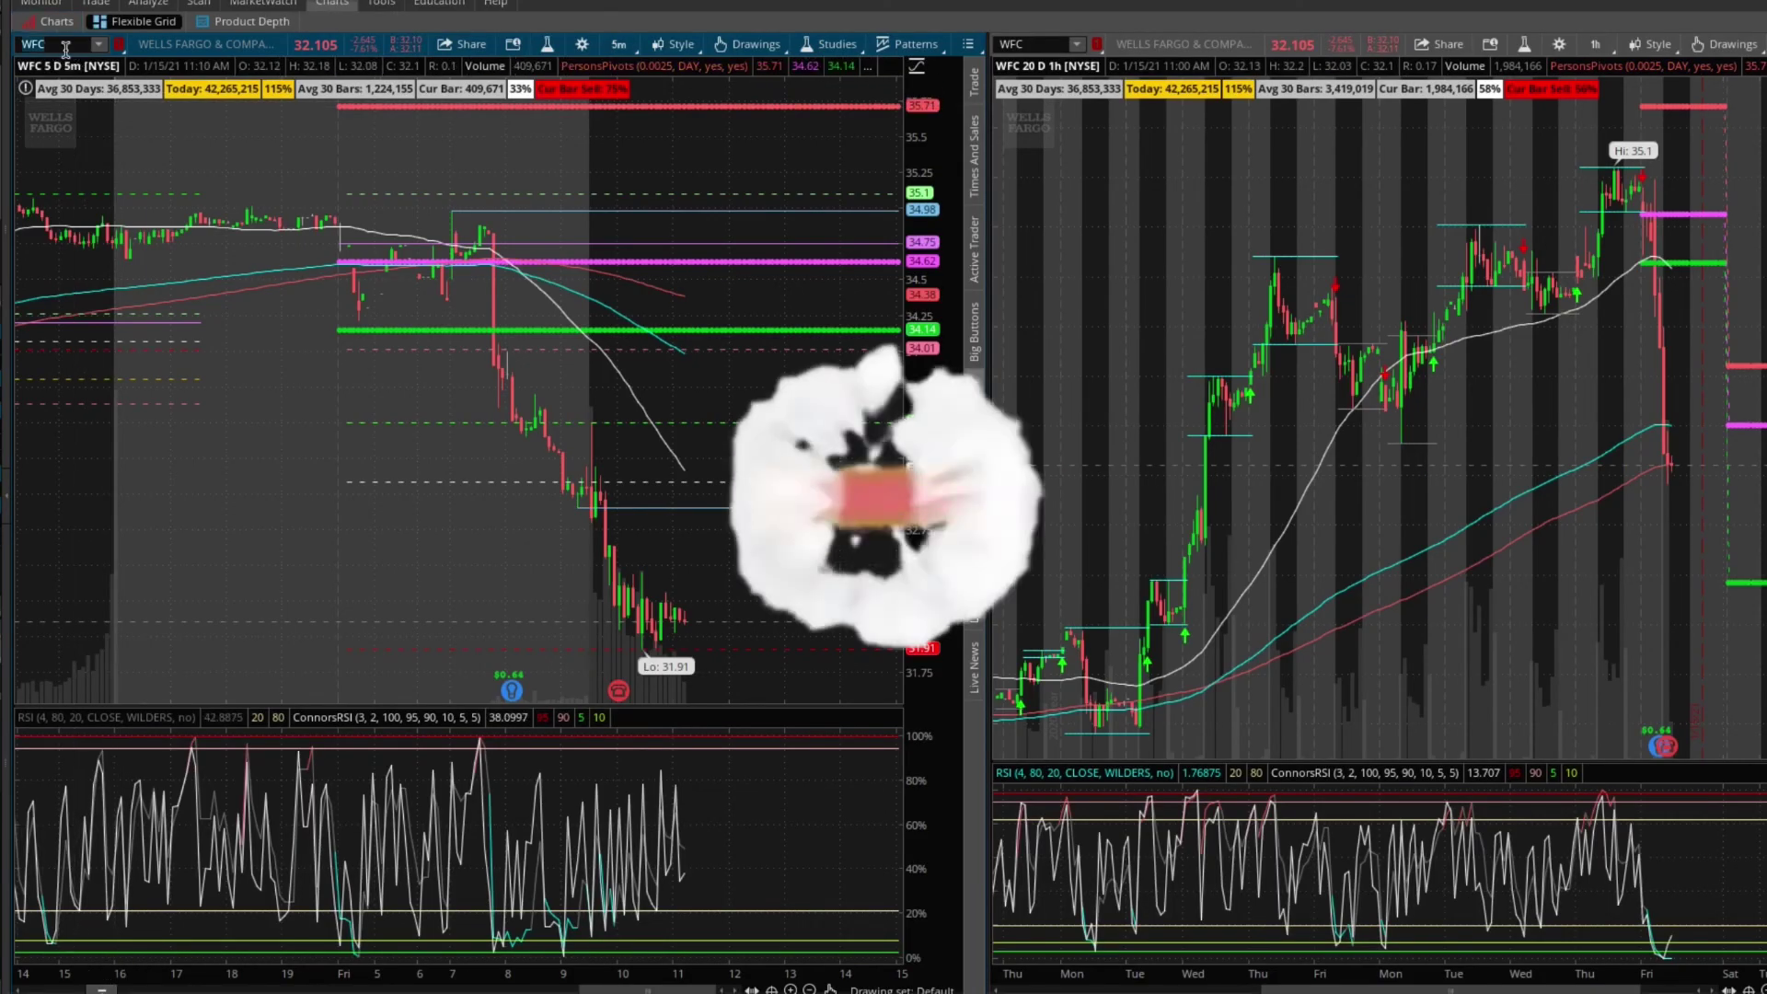
{"action": "key", "text": "Return"}
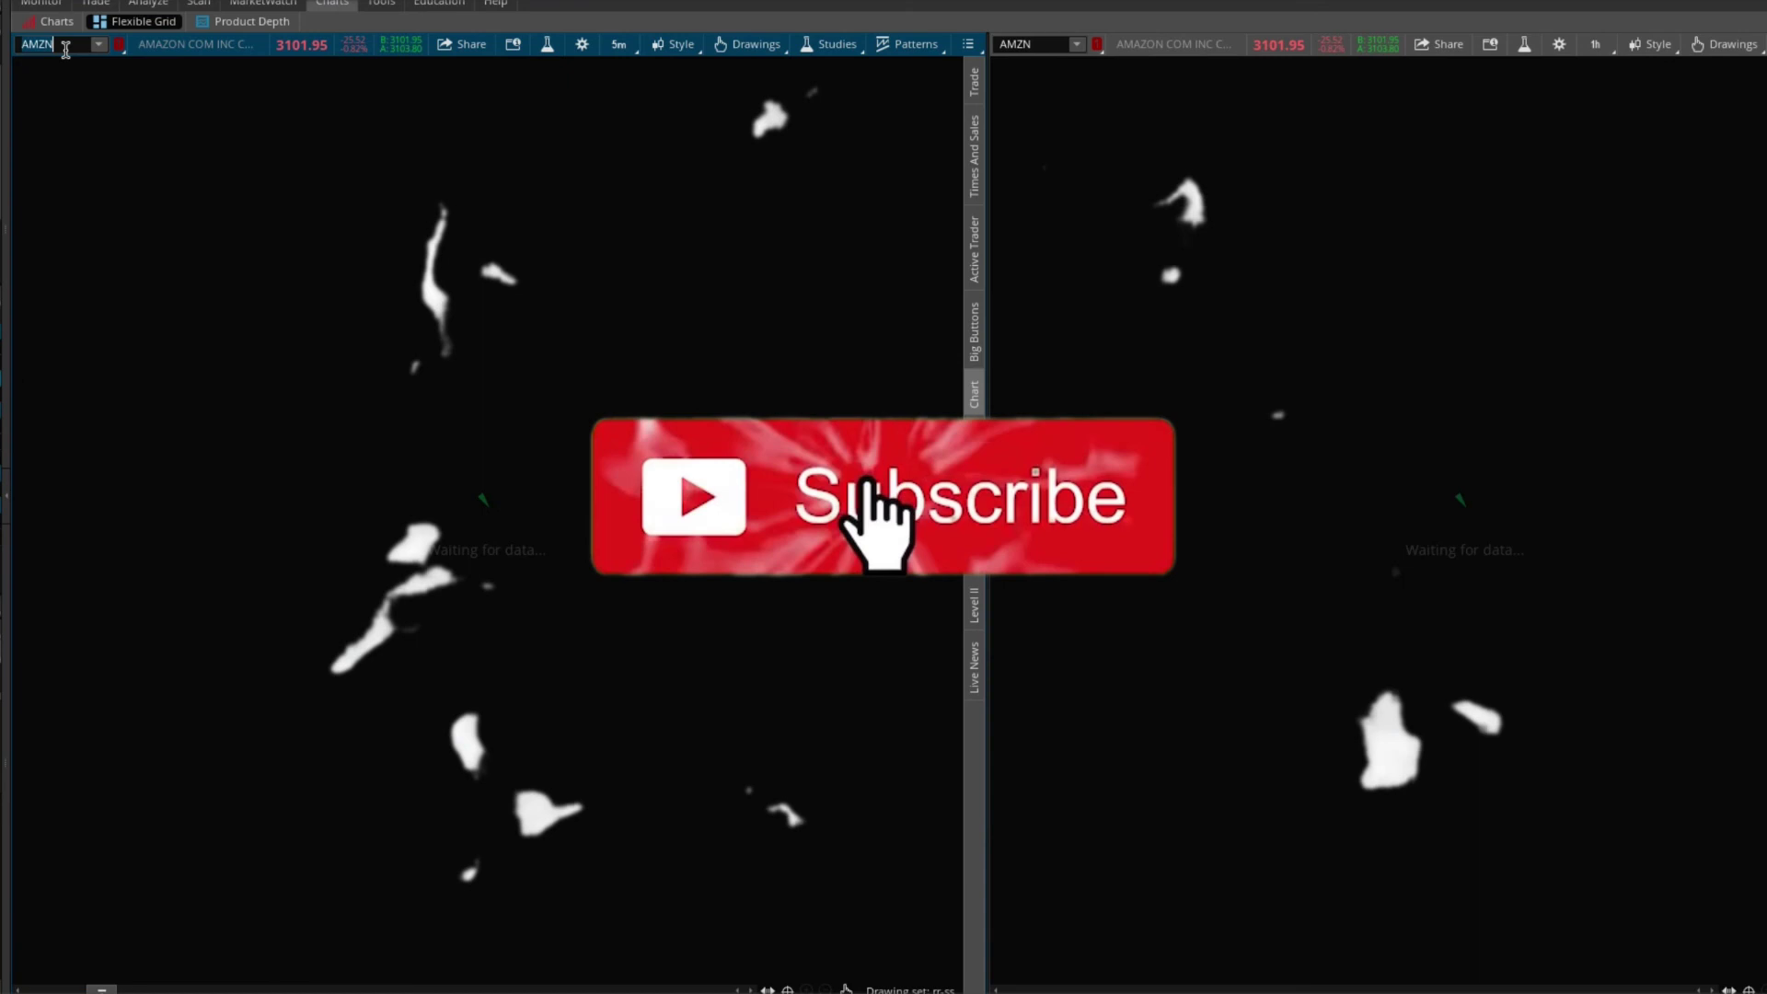